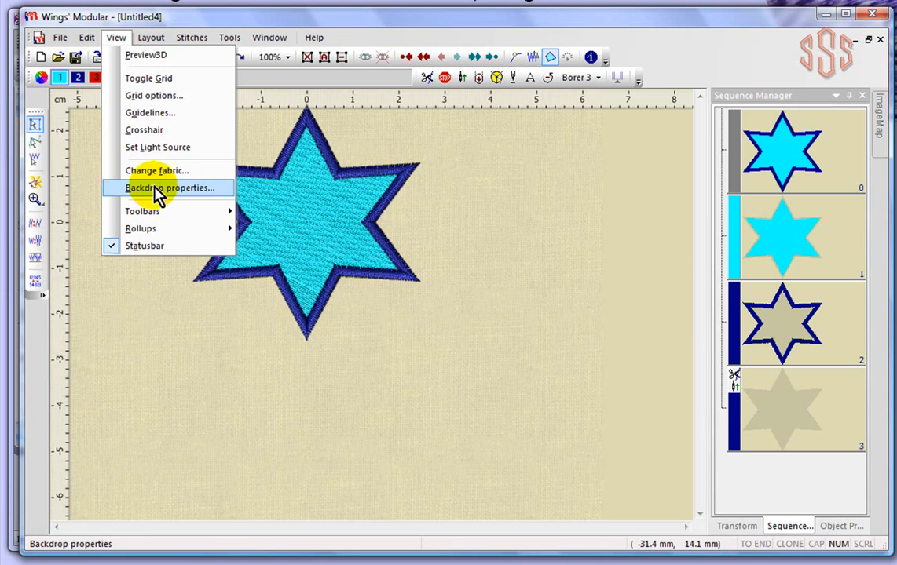
- Turn the 3D preview off to see the star's flat stitches, and turn it back on
left_click(132, 57)
left_click(275, 193)
scroll(274, 193, "up", 2)
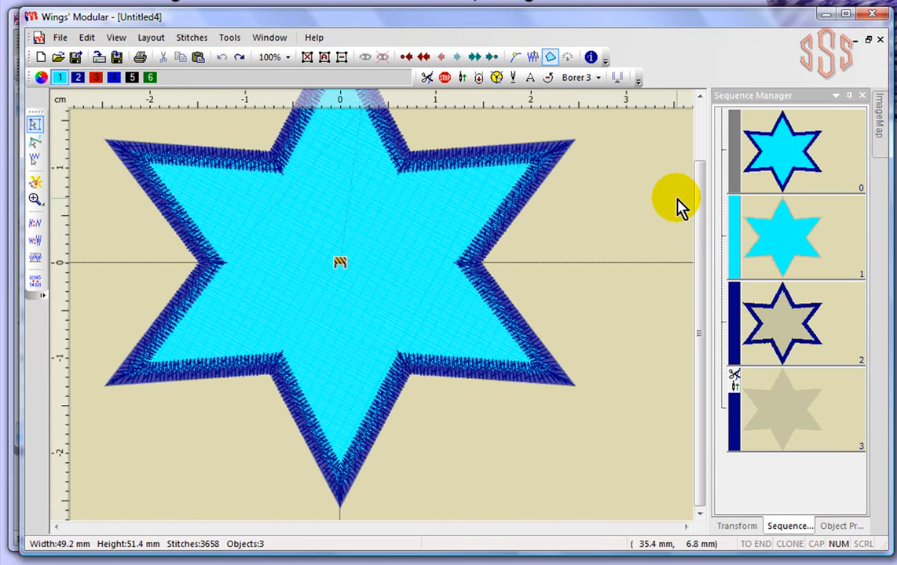
left_click(117, 40)
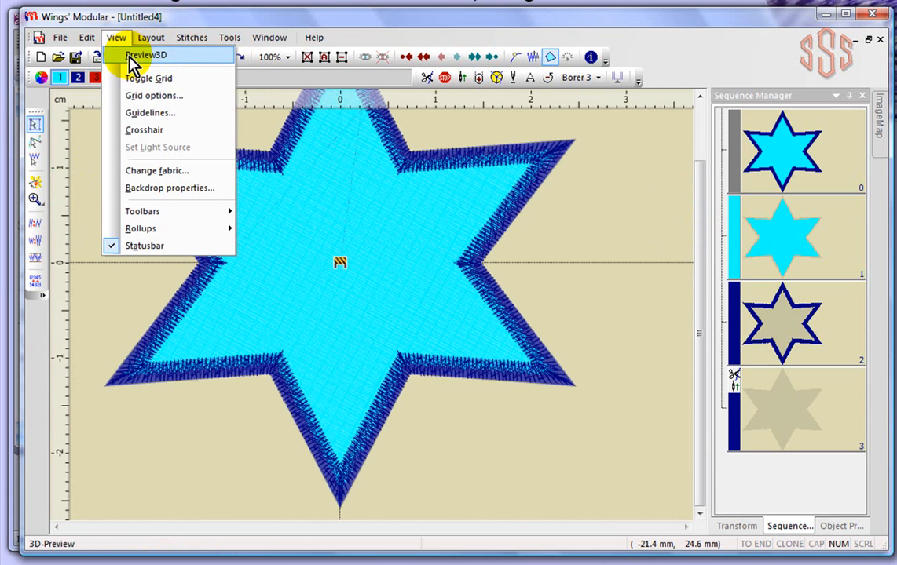
left_click(133, 57)
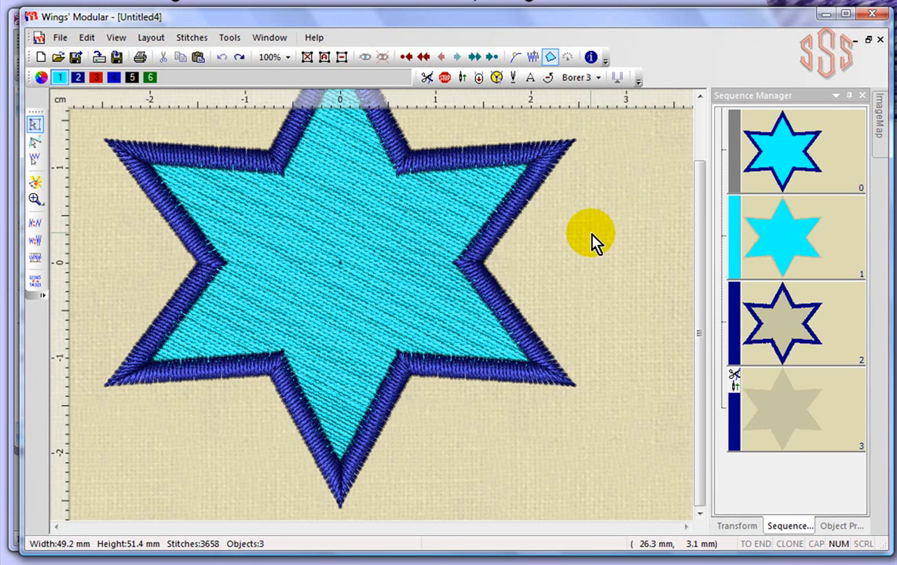
- Try different light directions for the 3D preview, moving the light source toward the upper right of the Adjust light sphere
left_click(117, 39)
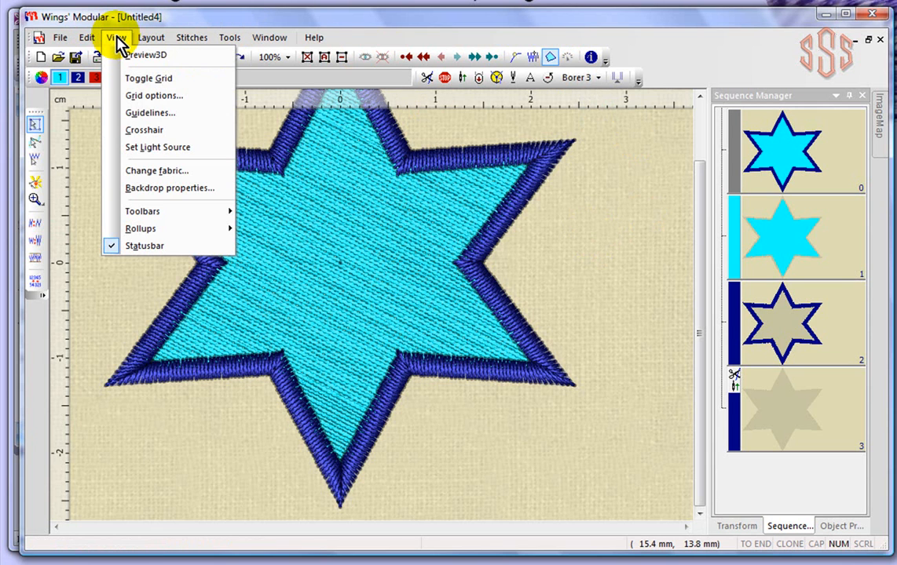
left_click(153, 148)
left_click(179, 176)
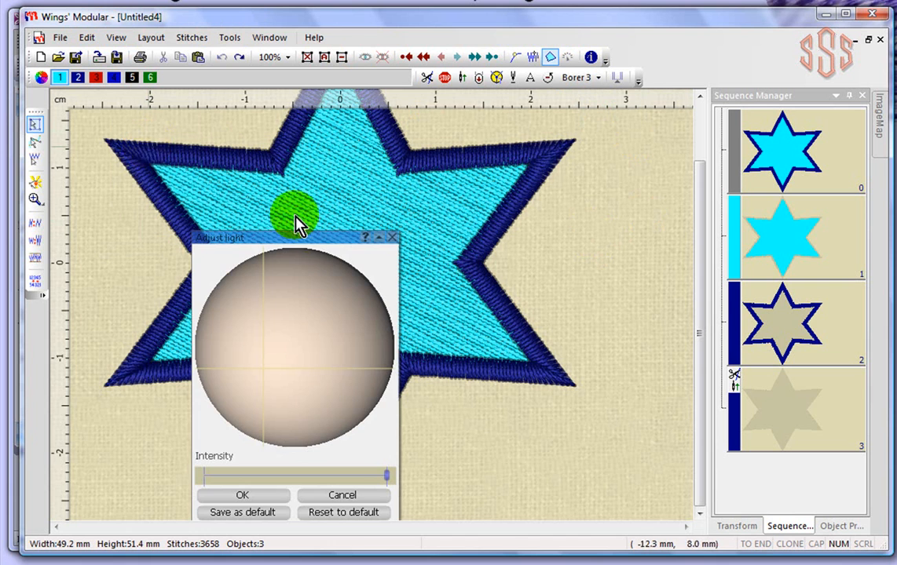
left_click_drag(312, 238, 597, 96)
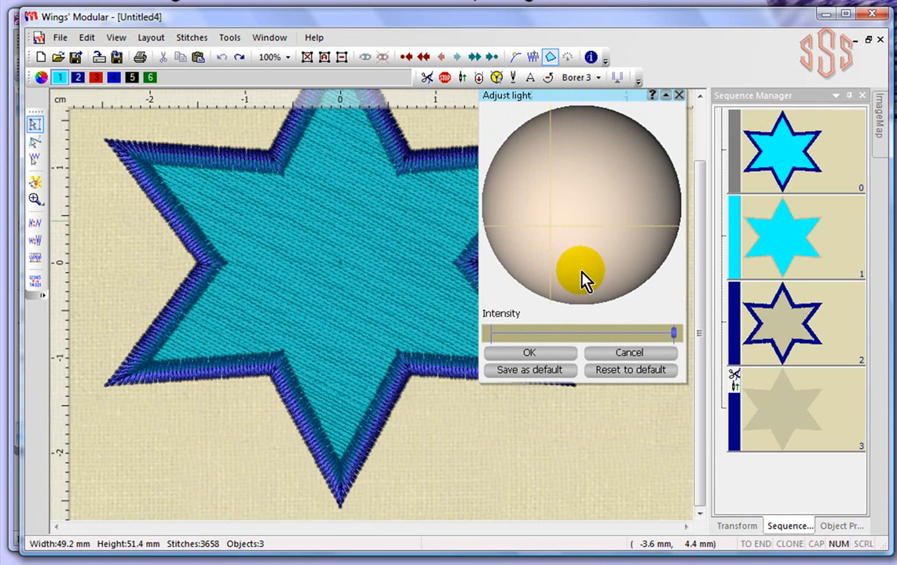
left_click(625, 147)
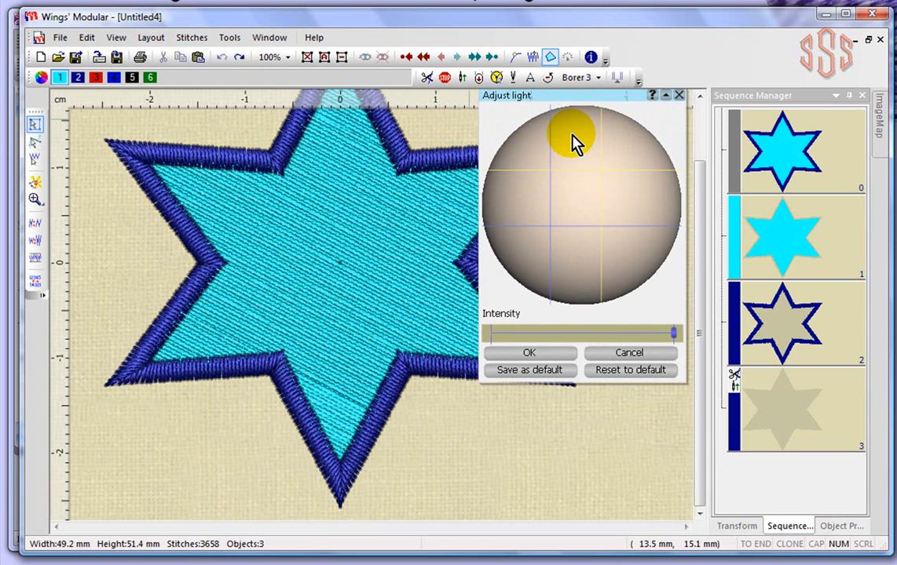
mouse_move(570, 144)
left_mouse_down()
mouse_move(566, 160)
mouse_move(528, 151)
mouse_move(514, 180)
mouse_move(521, 259)
mouse_move(601, 281)
mouse_move(632, 195)
mouse_move(644, 187)
left_mouse_up()
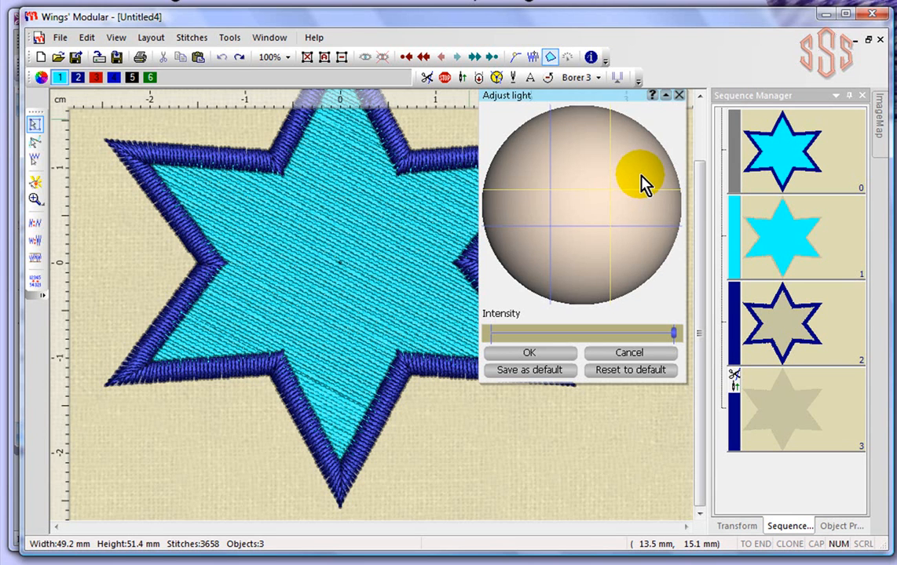
- Try adjusting the light intensity and discard the light source changes
left_click(672, 334)
mouse_move(672, 333)
left_mouse_down()
mouse_move(518, 334)
mouse_move(660, 338)
left_mouse_up()
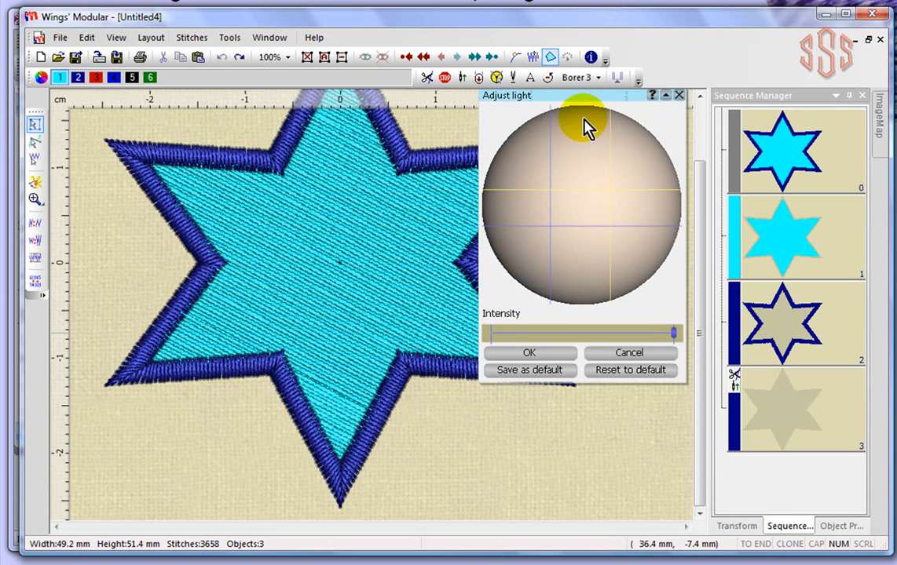
left_click(545, 374)
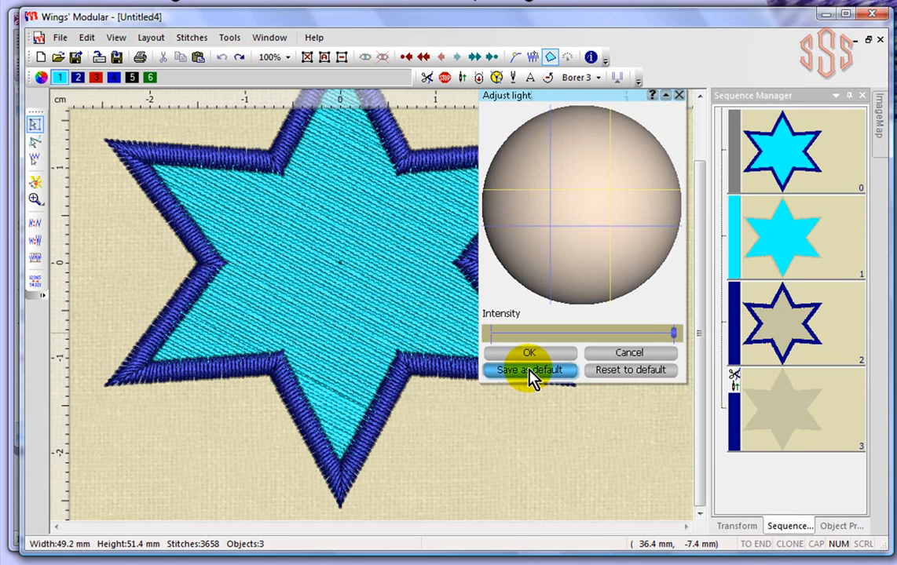
left_click(633, 355)
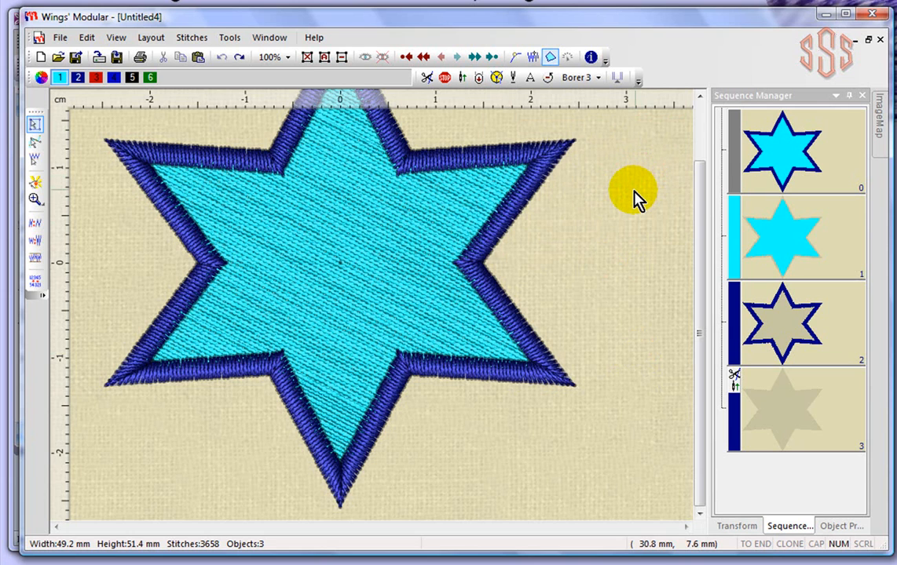
- Turn on the grid over the star design
scroll(635, 196, "down", 1)
scroll(635, 197, "down", 1)
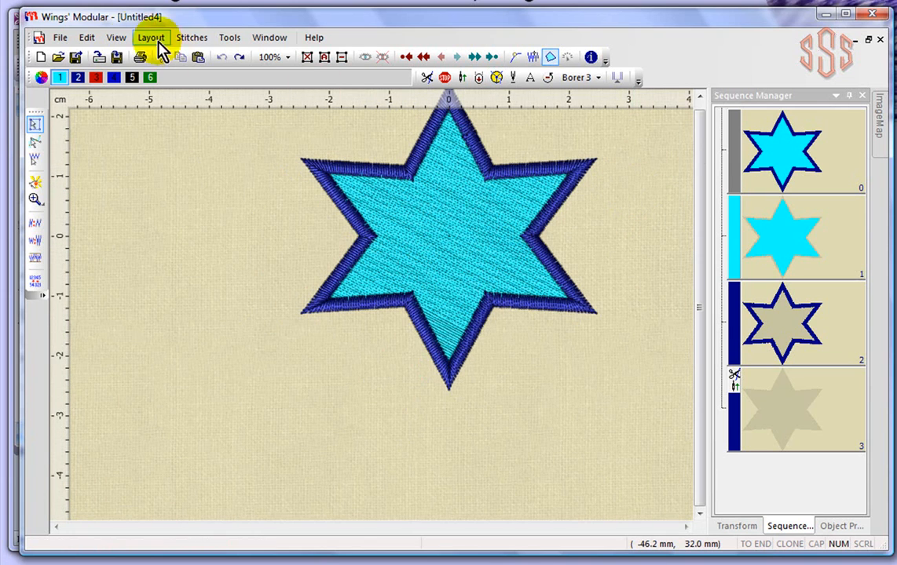
left_click(116, 41)
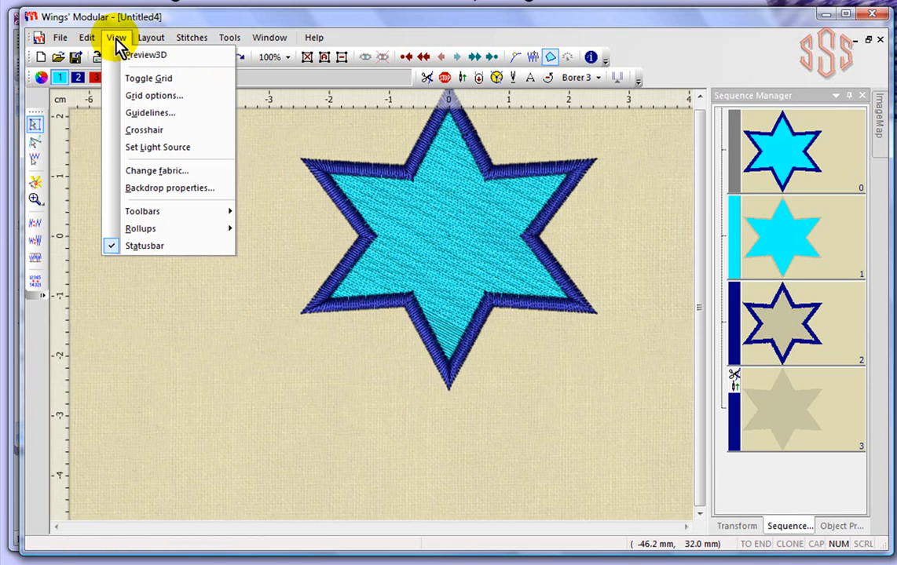
left_click(123, 80)
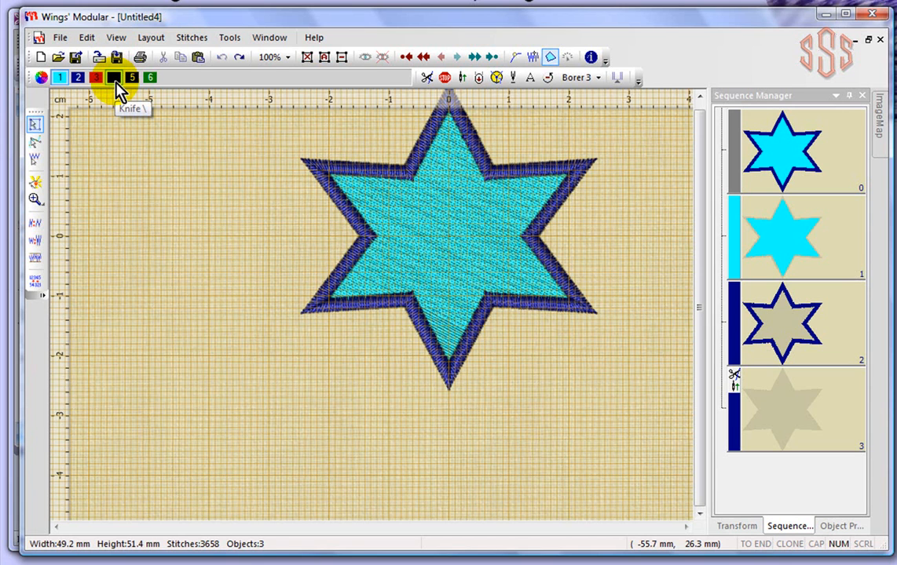
- Set the grid's X unit to 2 mm in the Grid options
left_click(357, 186)
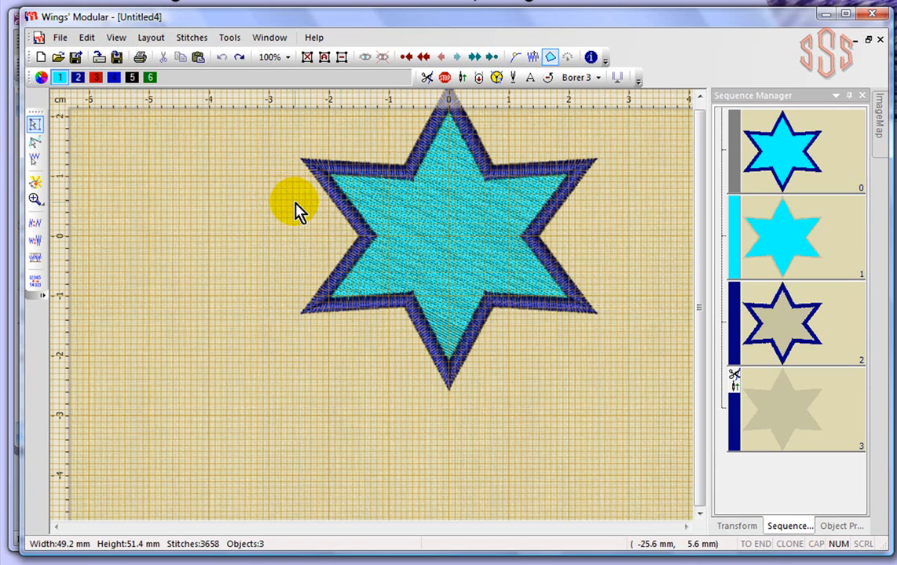
scroll(296, 209, "down", 2)
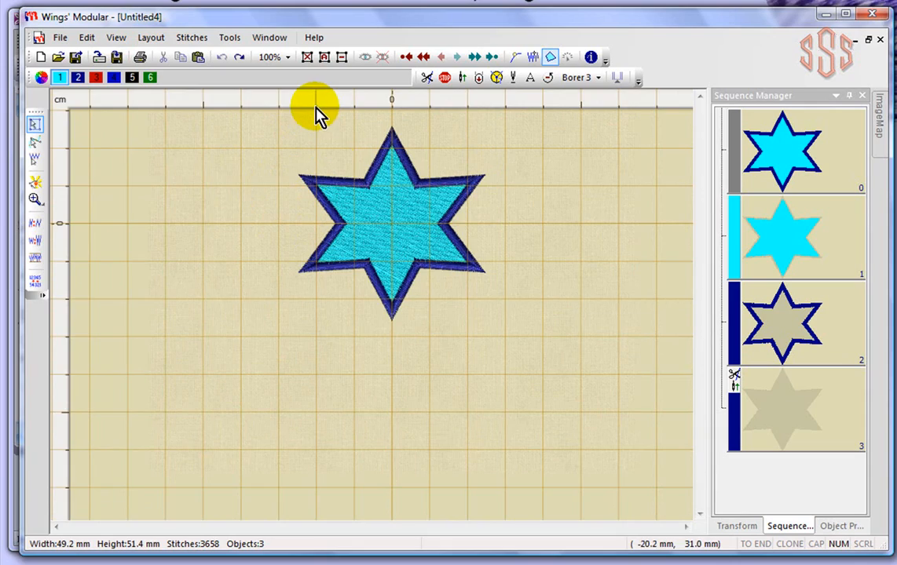
left_click(334, 203)
scroll(334, 203, "up", 3)
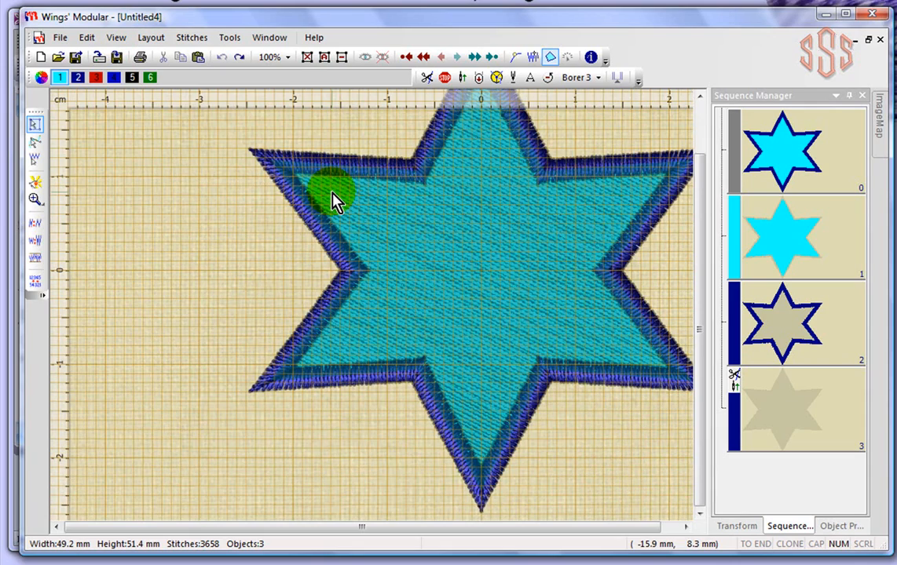
scroll(258, 230, "up", 2)
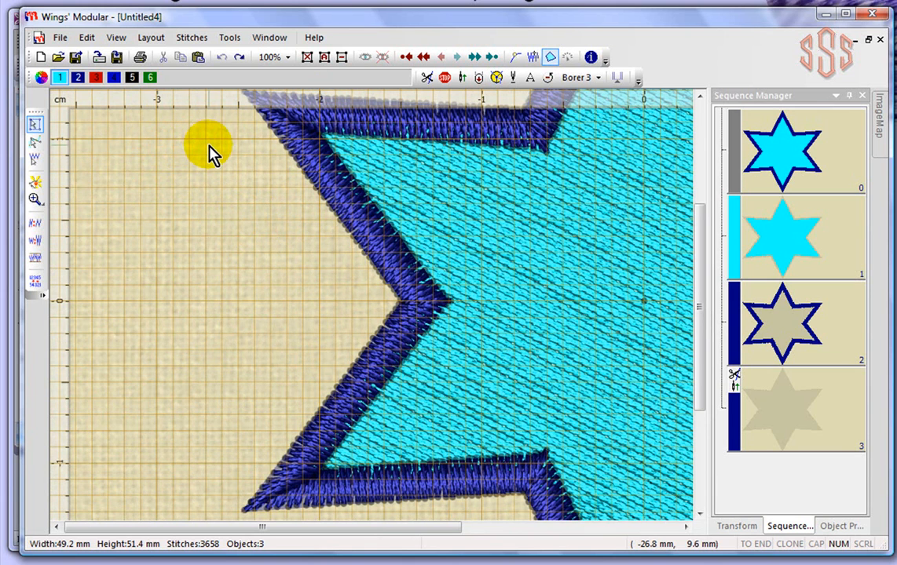
left_click(117, 39)
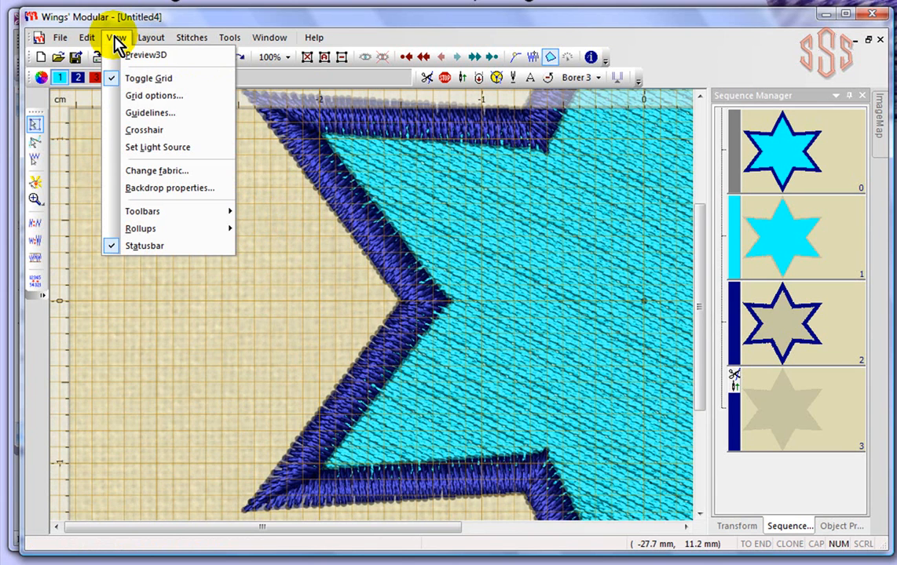
left_click(143, 95)
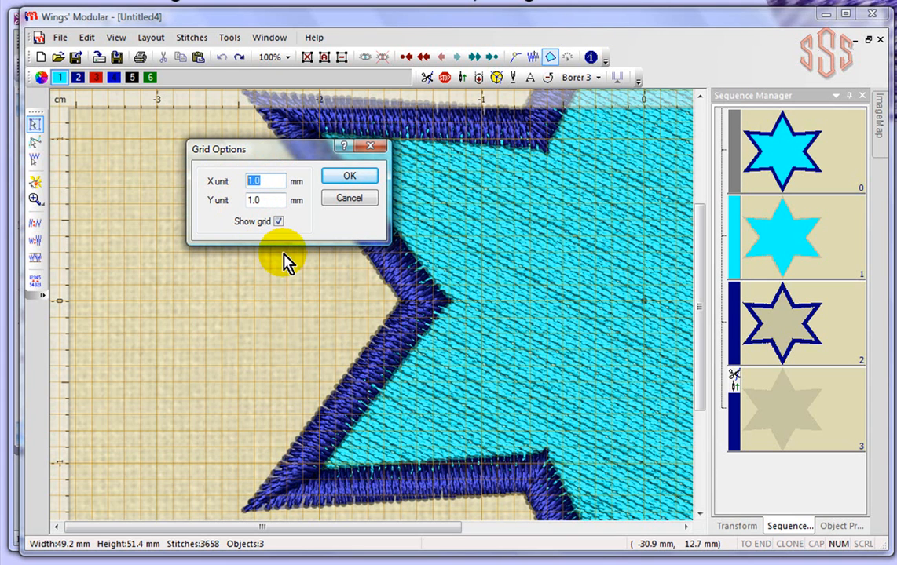
type("2")
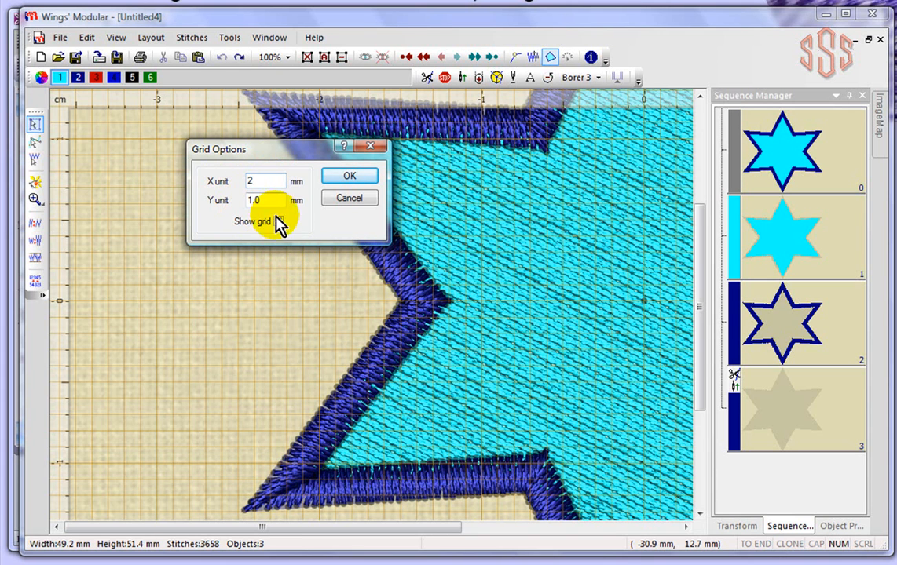
left_click(353, 180)
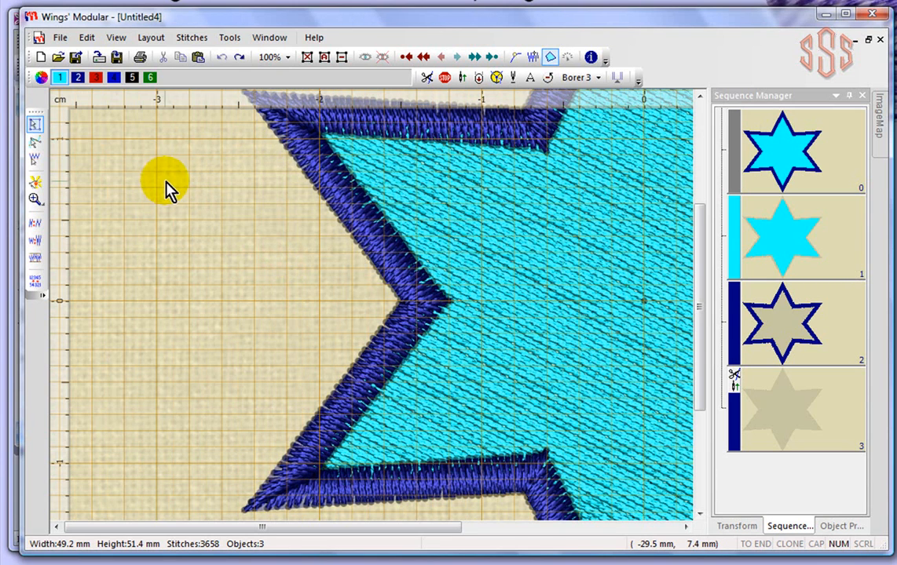
- Set the grid spacing to 5 mm for both the X unit and the Y unit
scroll(214, 192, "up", 2)
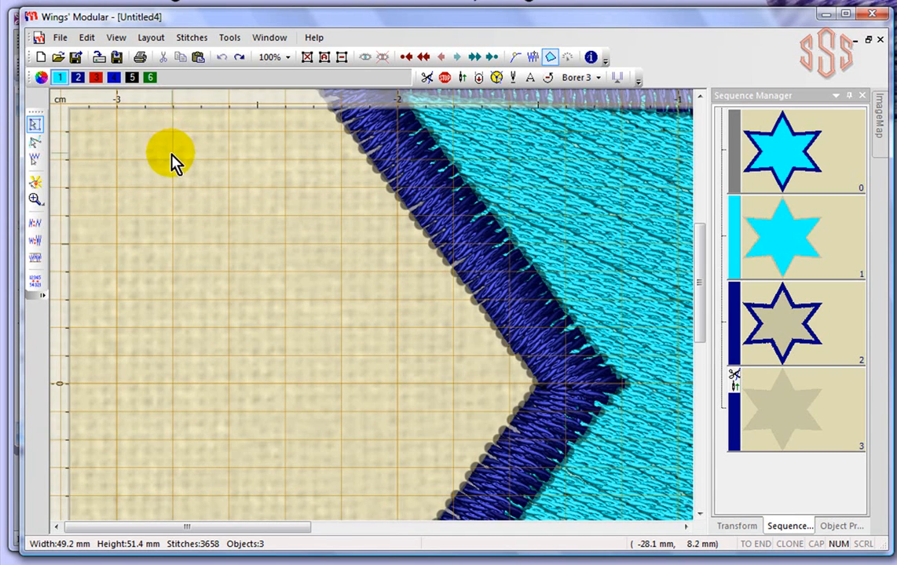
left_click(88, 39)
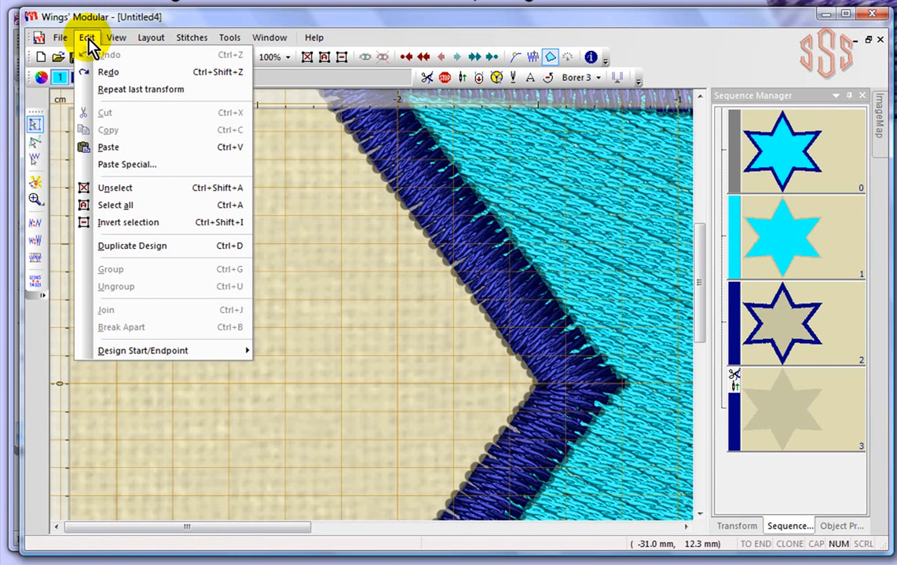
mouse_move(115, 44)
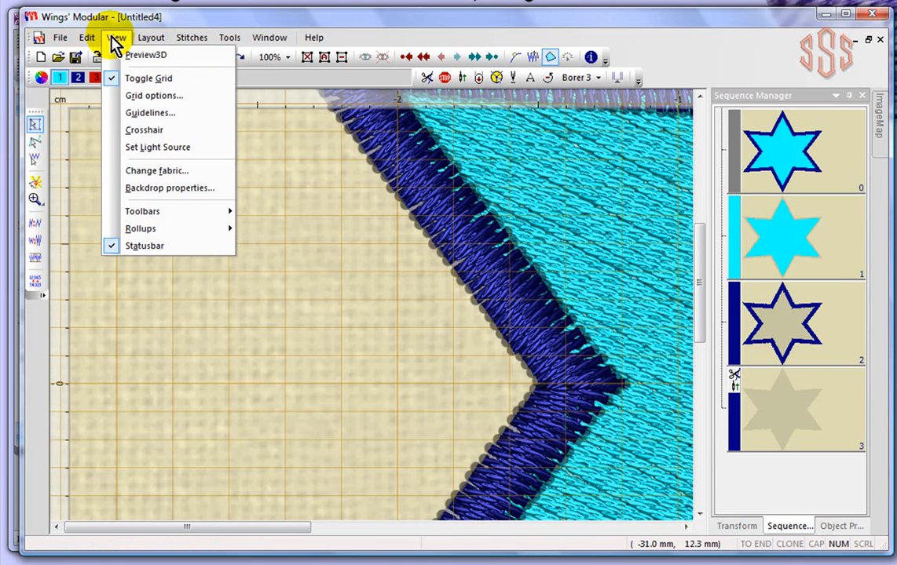
left_click(146, 96)
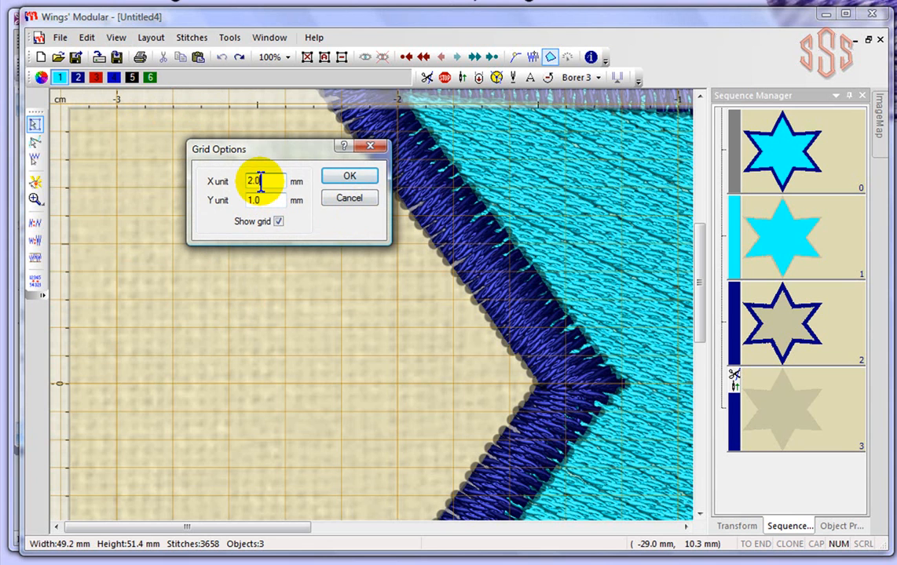
type("5")
double_click(263, 200)
type("5")
left_click(353, 179)
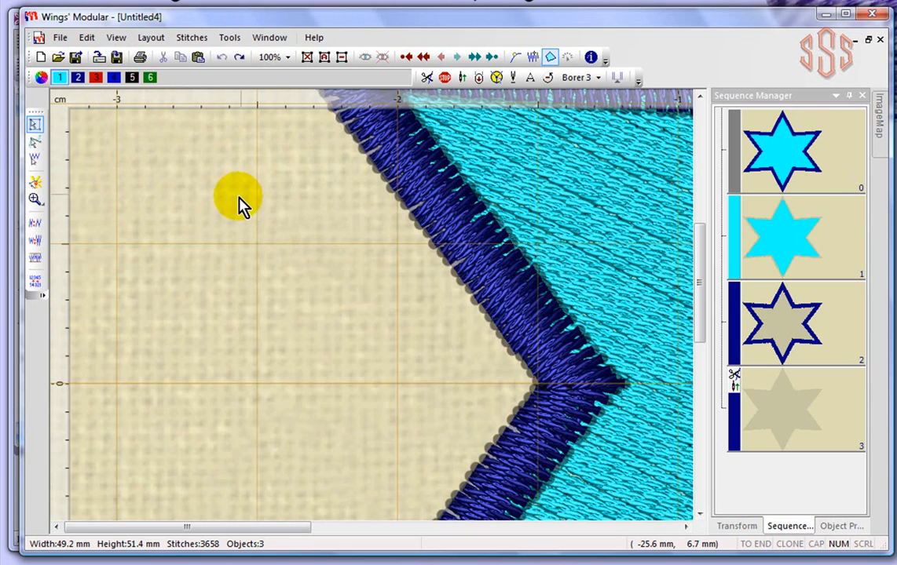
- Open the Guidelines settings to examine the available options, and close them without adding a guideline
scroll(240, 197, "down", 6)
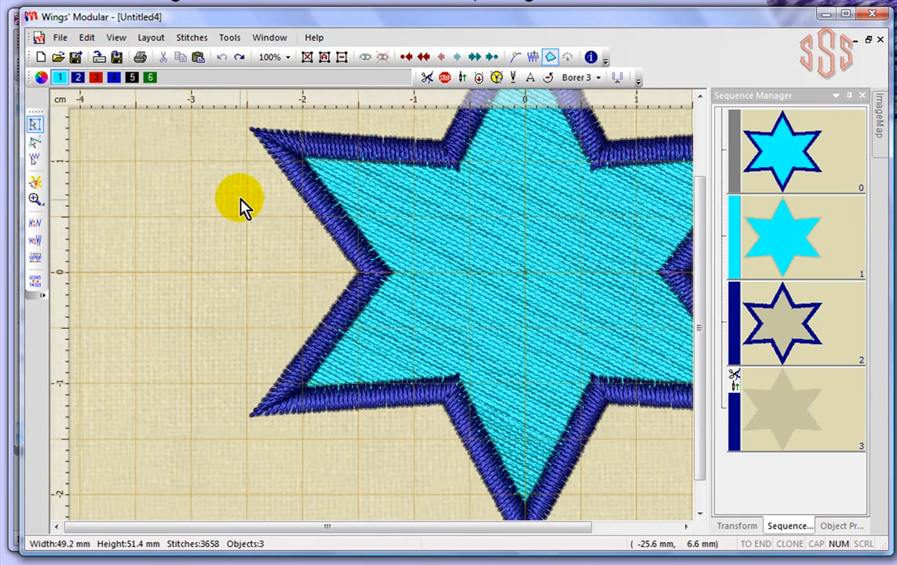
scroll(240, 200, "down", 2)
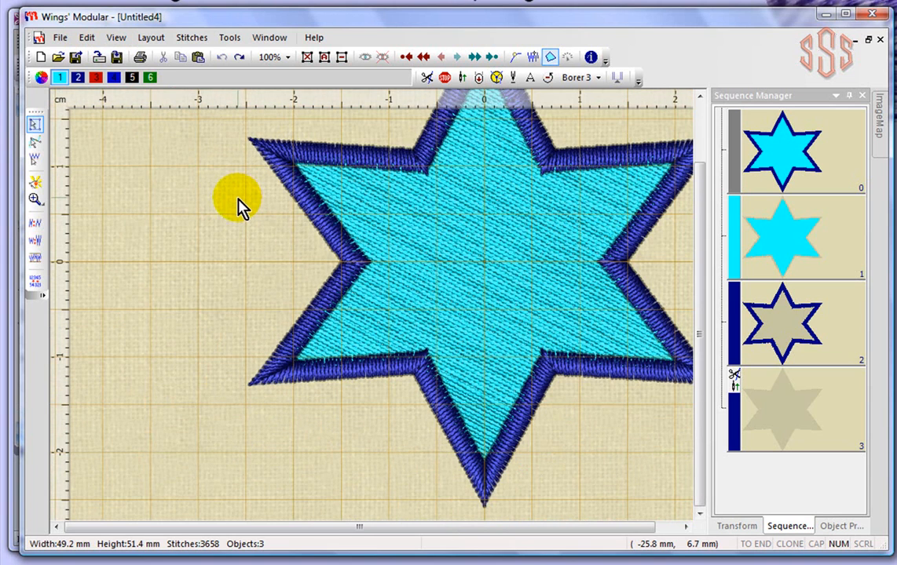
left_click(371, 280)
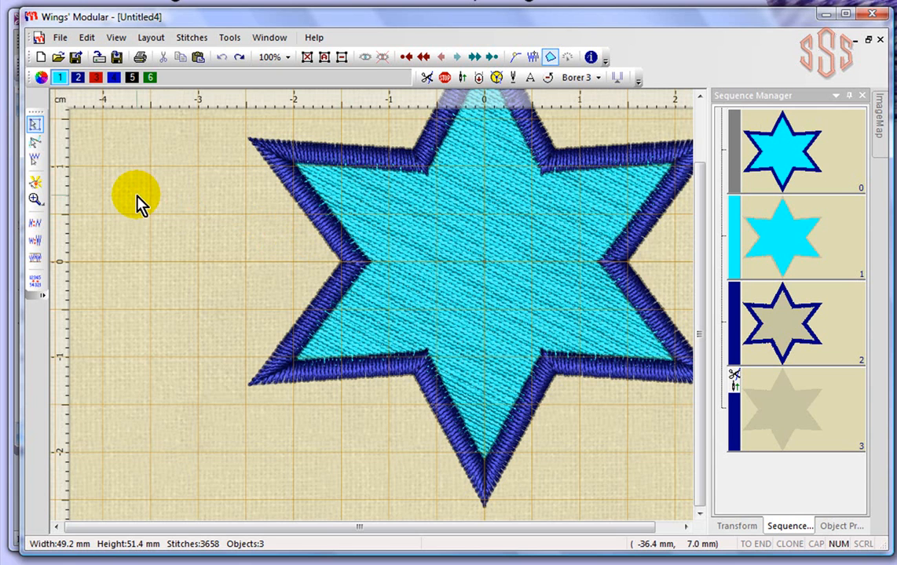
scroll(137, 197, "down", 1)
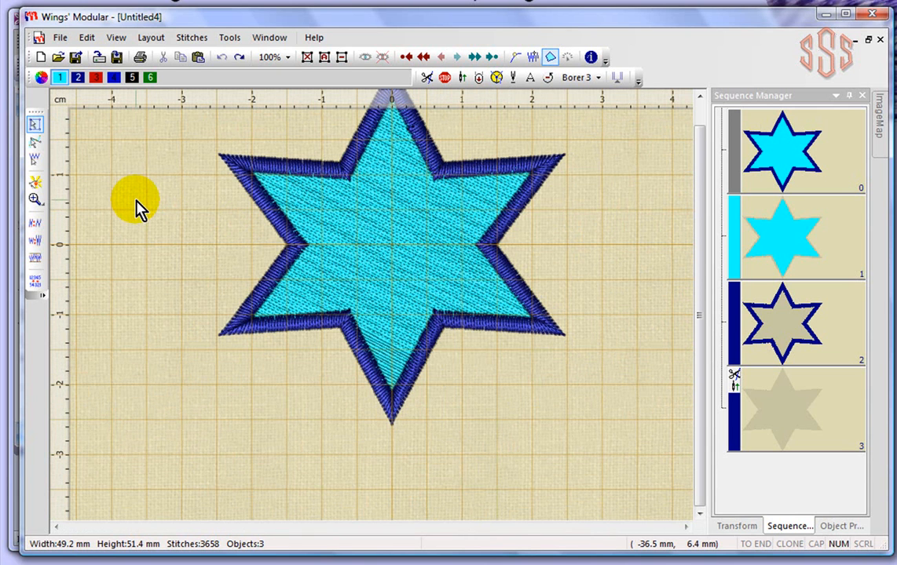
left_click(117, 38)
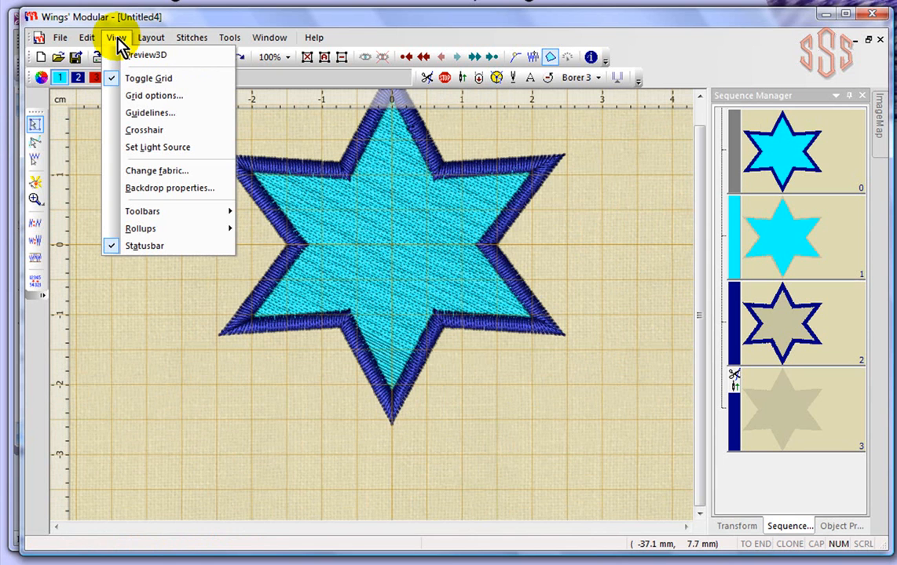
left_click(151, 115)
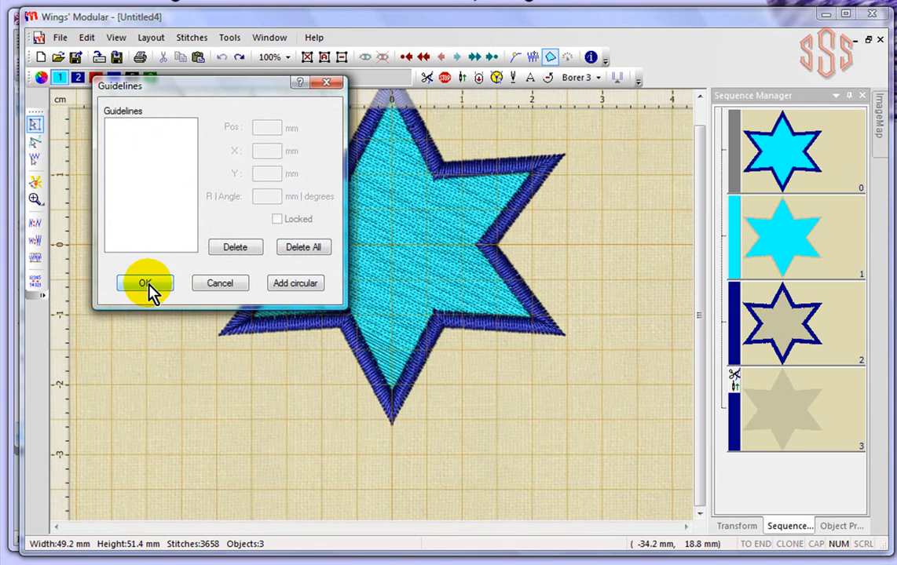
left_click(327, 84)
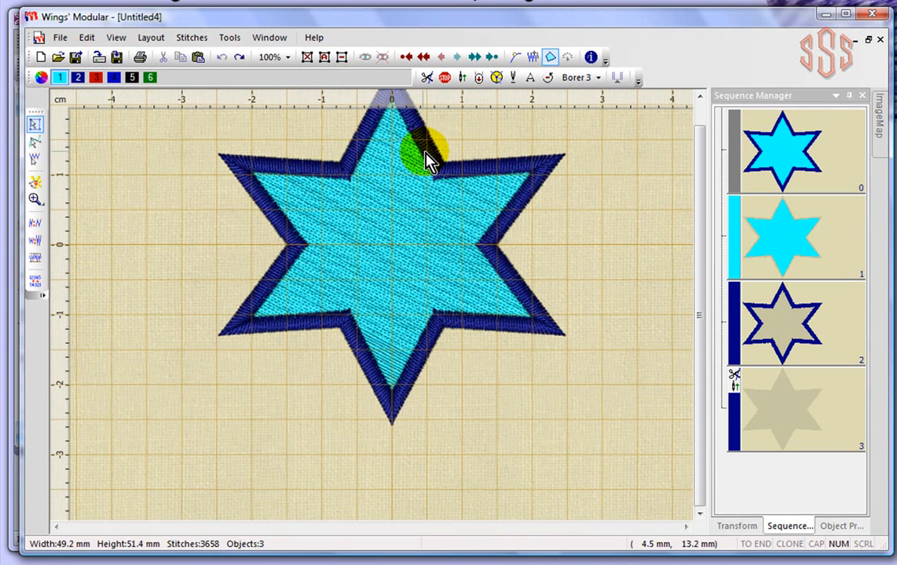
- Turn off the grid over the star design
left_click(118, 39)
left_click(133, 80)
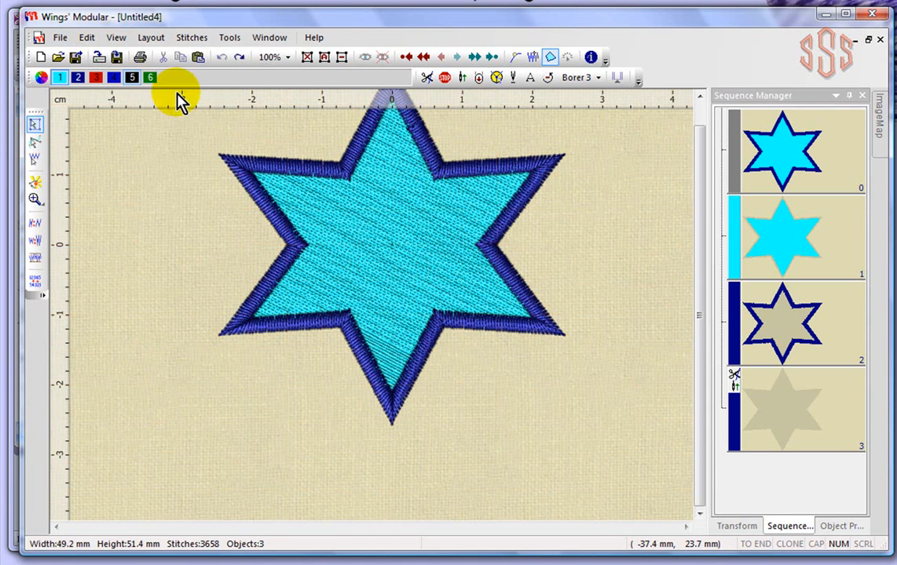
- Place horizontal guidelines through the star's centre and above the star, moving the upper one to about 30 mm
scroll(611, 275, "down", 3)
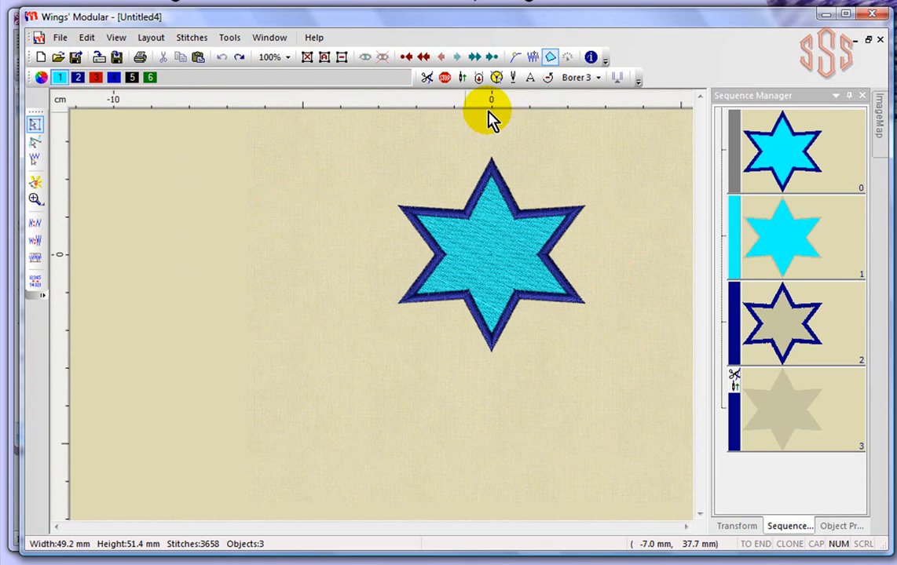
left_click_drag(448, 102, 438, 148)
left_click_drag(358, 106, 366, 254)
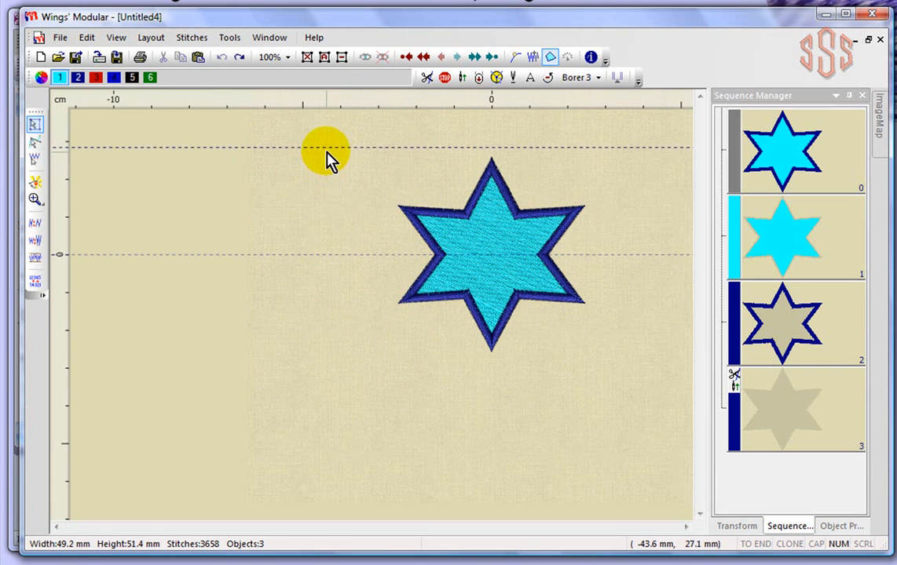
left_click_drag(328, 148, 325, 142)
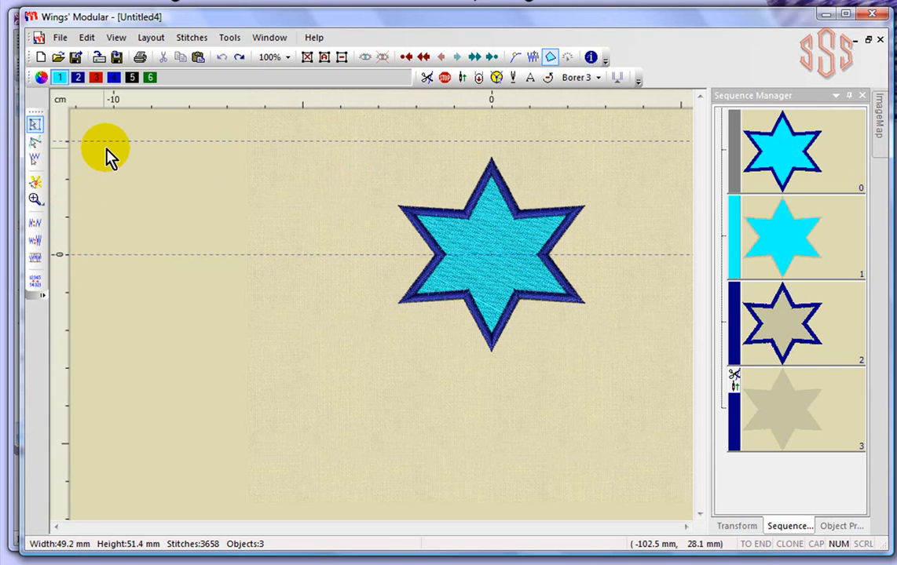
- Move the whole star up to the upper guideline and scale it to about 30.5 mm wide so it fits between the two guidelines
left_click(530, 263)
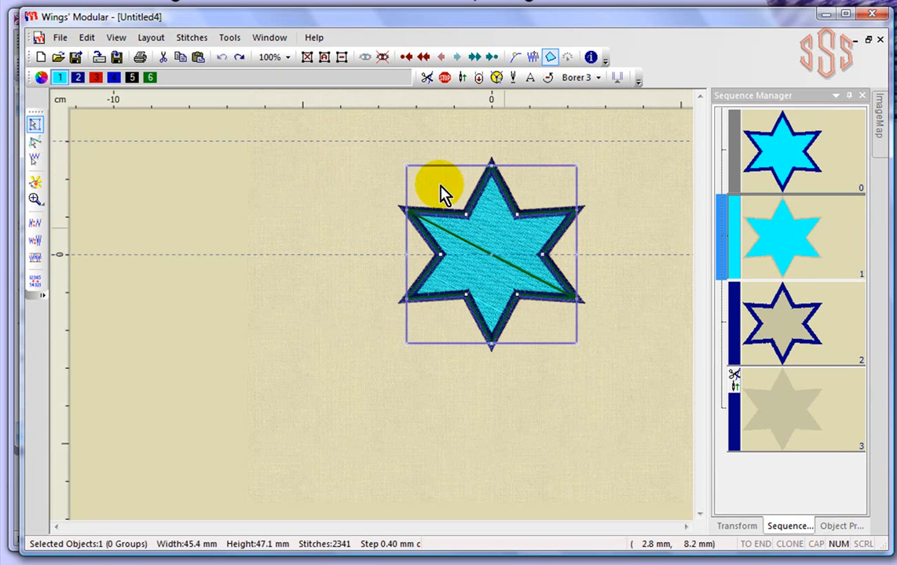
left_click_drag(355, 160, 602, 392)
left_click_drag(525, 256, 503, 242)
left_click_drag(381, 335, 462, 254)
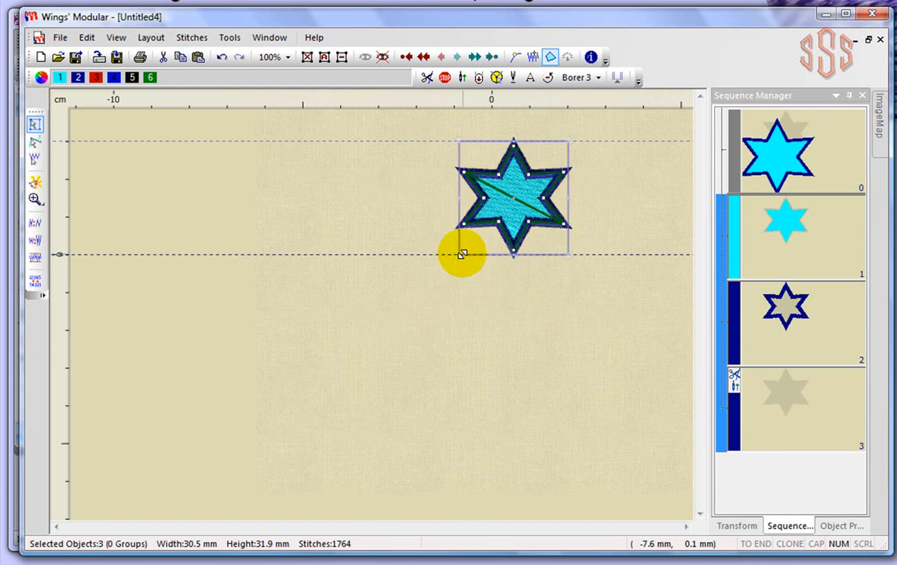
left_click(646, 179)
- Duplicate the whole star and place the copy to the left of the original, between the guidelines
left_click_drag(400, 116, 588, 296)
left_click(188, 59)
left_click(198, 58)
left_click_drag(518, 201, 382, 189)
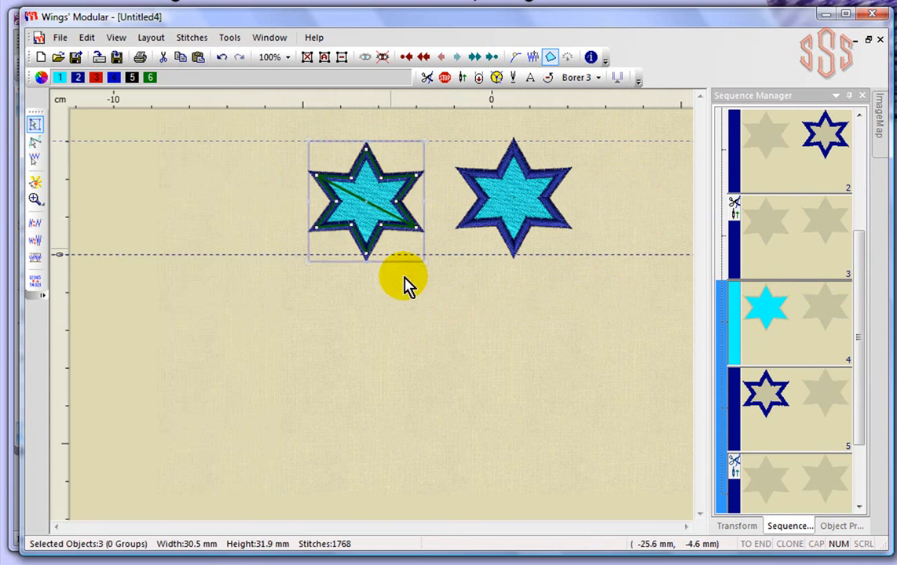
left_click(495, 326)
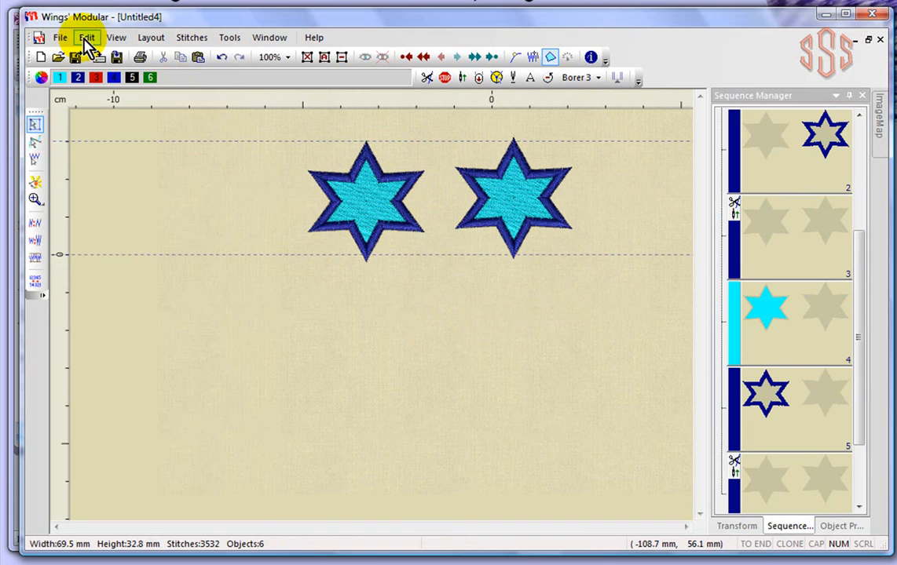
- Set the lower horizontal guideline's position to -10 mm in the Guidelines settings
left_click(118, 39)
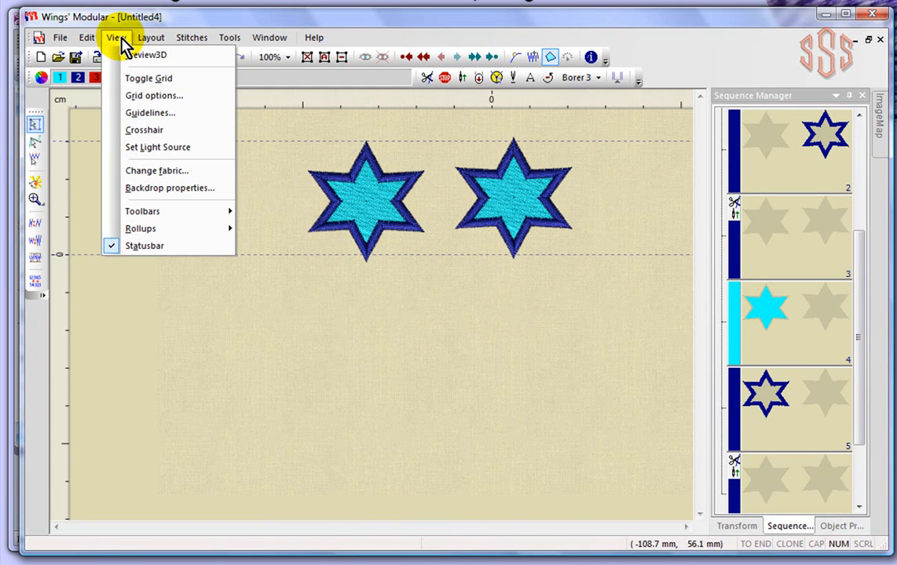
left_click(164, 113)
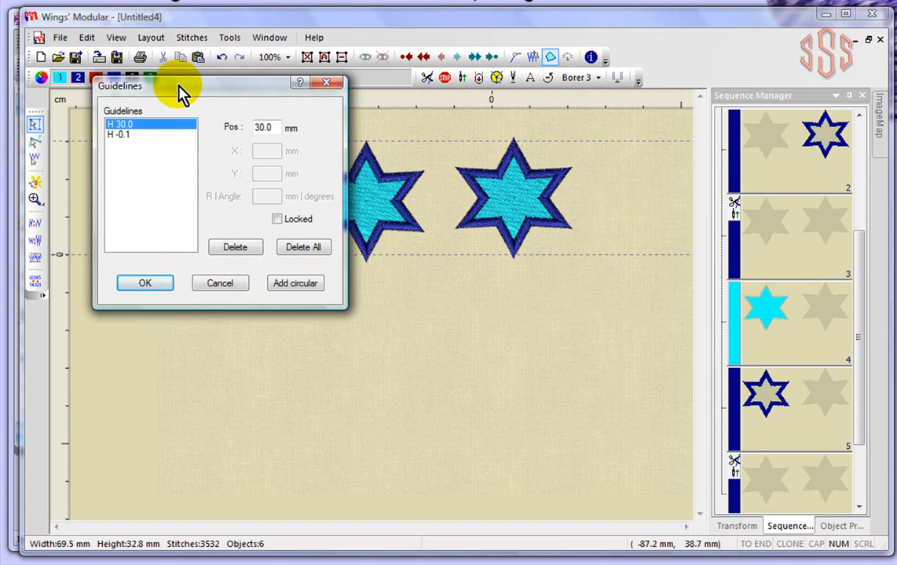
left_click(121, 135)
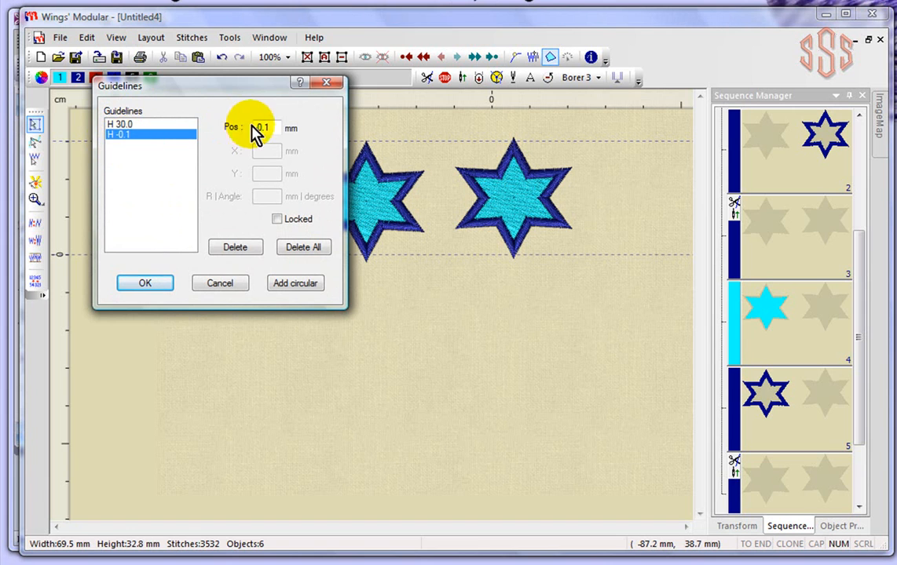
left_click_drag(271, 129, 250, 132)
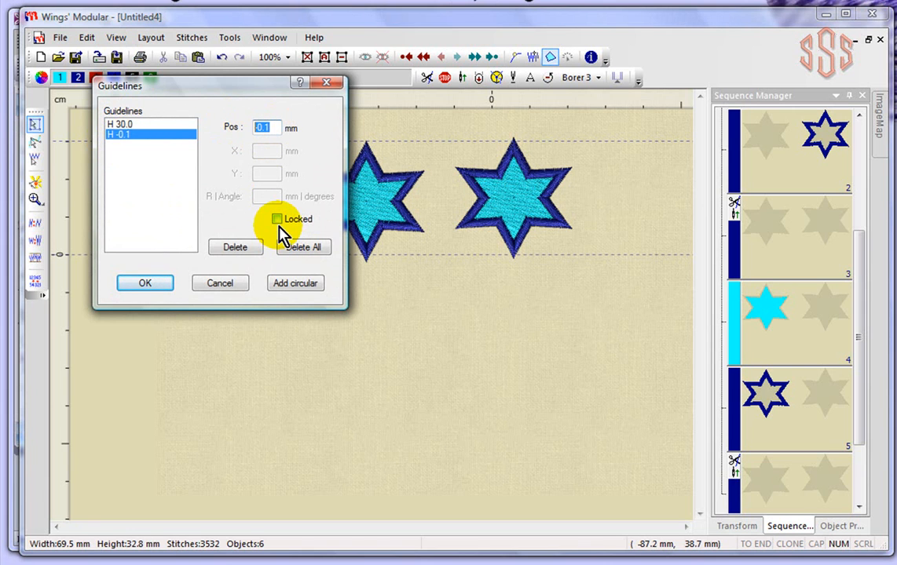
key("BackSpace")
type("-10")
left_click(155, 288)
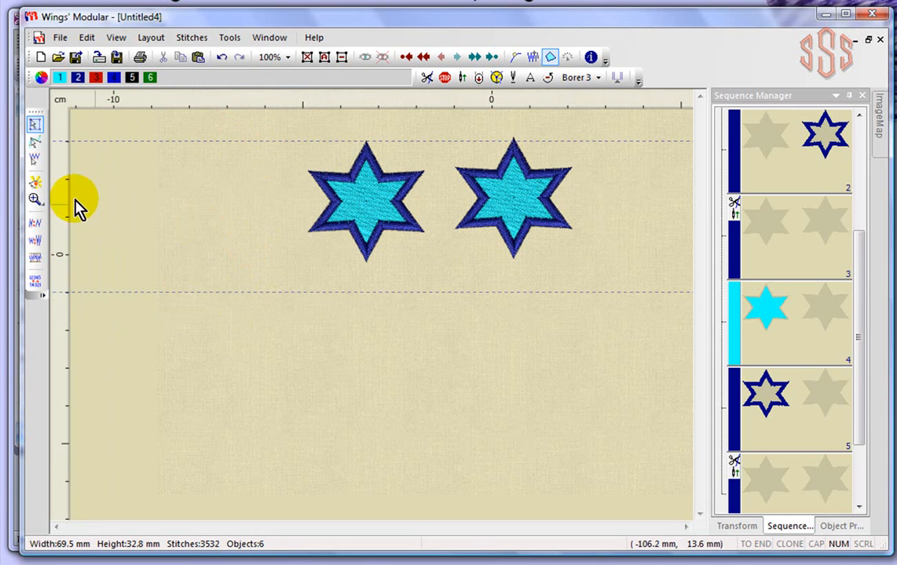
- Add vertical guidelines on either side of the two stars, at about -66 mm and 29 mm
left_click_drag(61, 202, 241, 205)
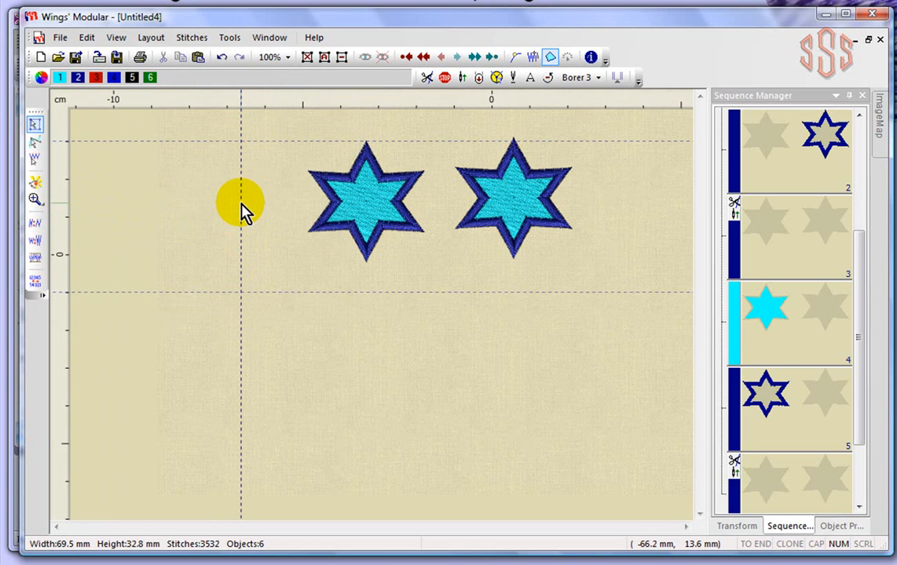
left_click_drag(62, 211, 602, 209)
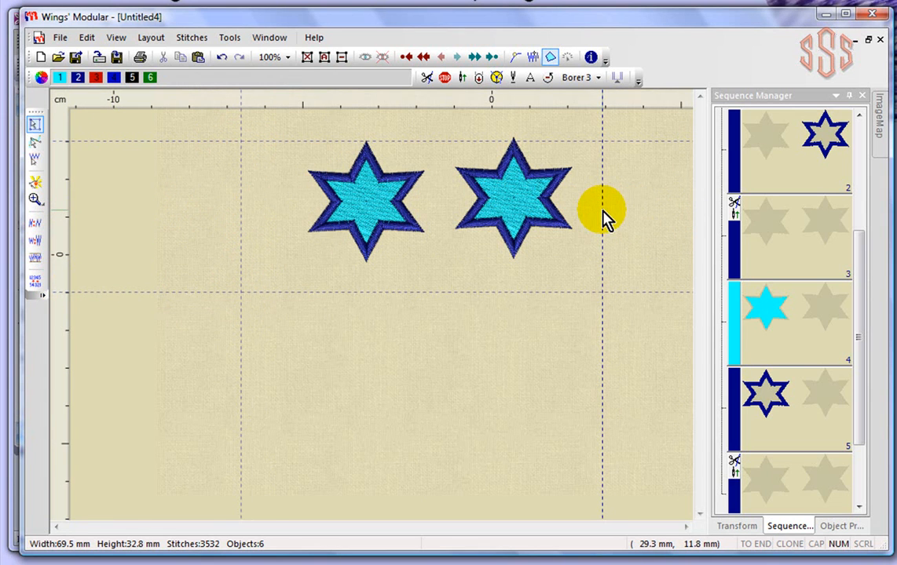
- Delete the vertical guideline left of the stars, and remove all remaining guidelines from the design
left_click(117, 39)
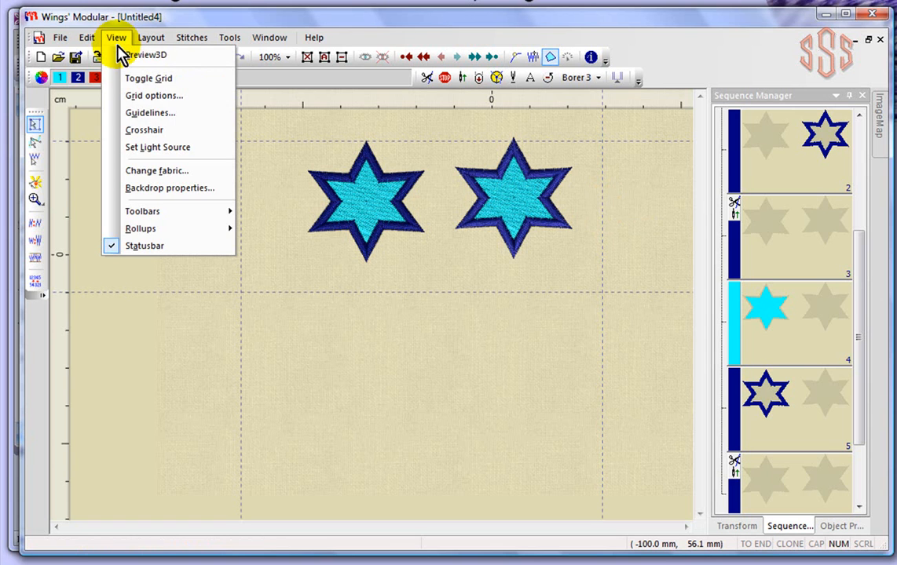
left_click(153, 113)
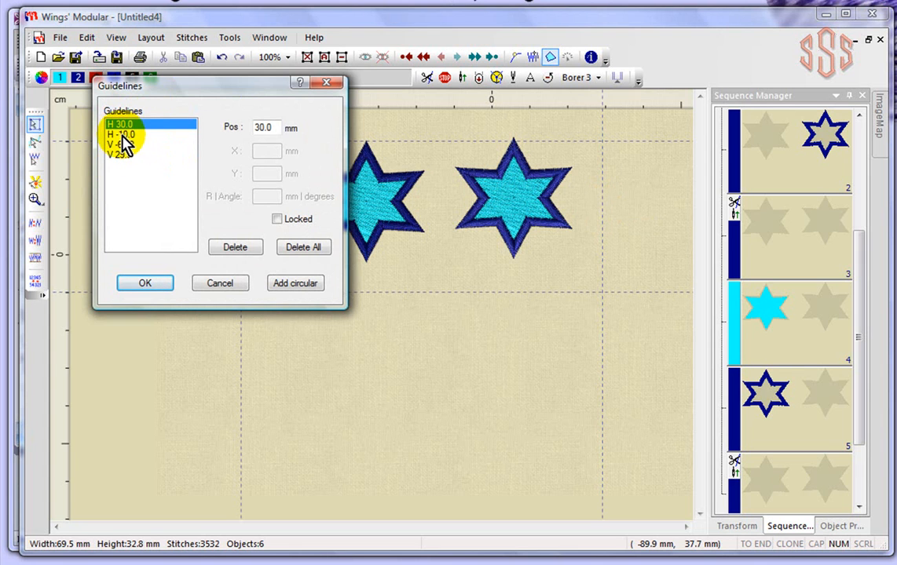
left_click(121, 135)
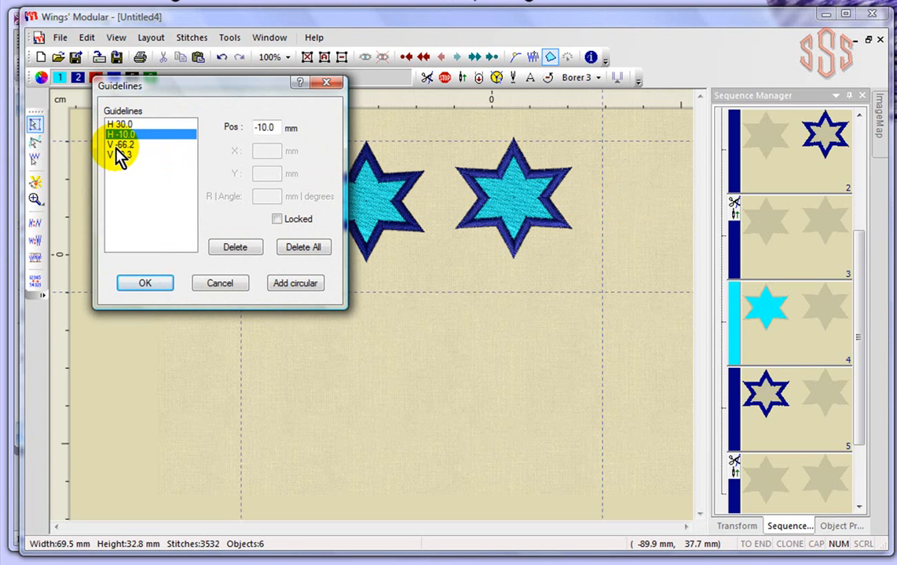
left_click(120, 145)
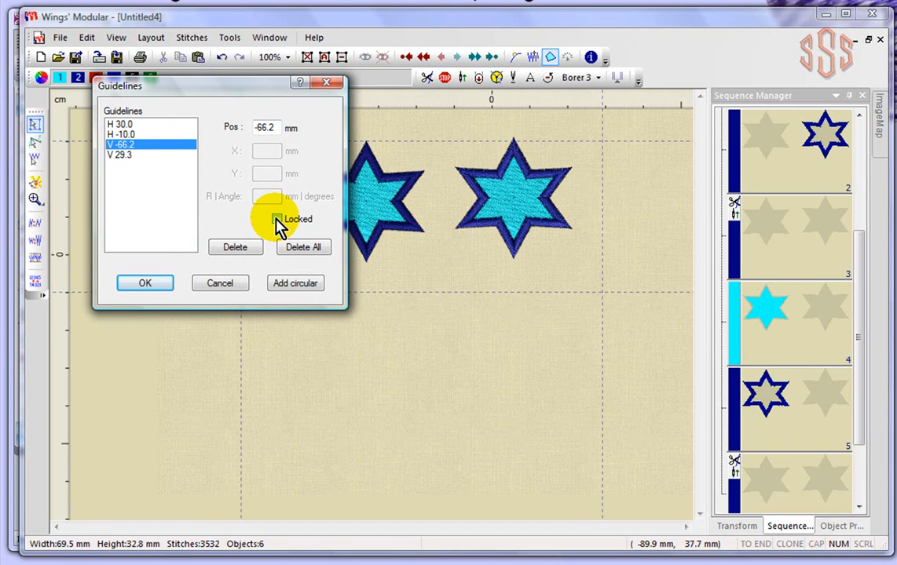
left_click(238, 250)
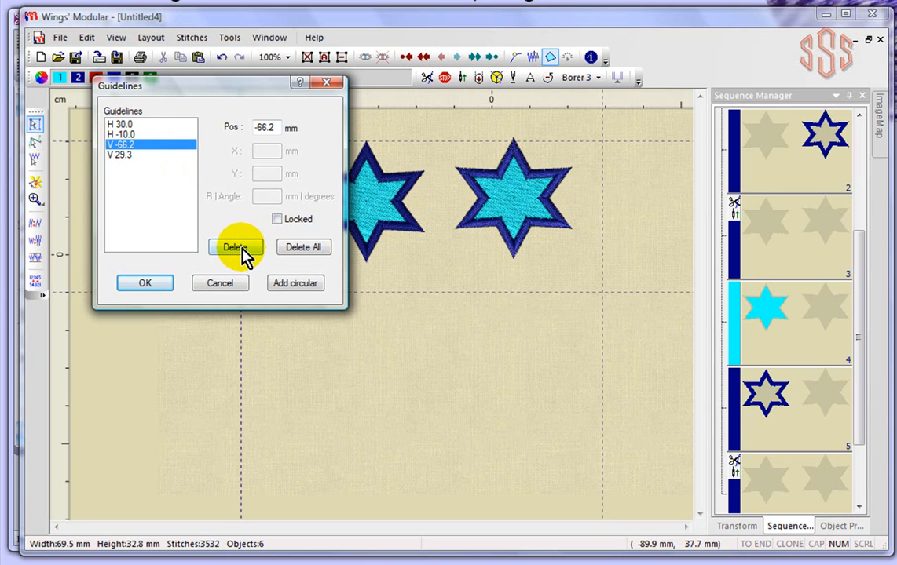
left_click(240, 249)
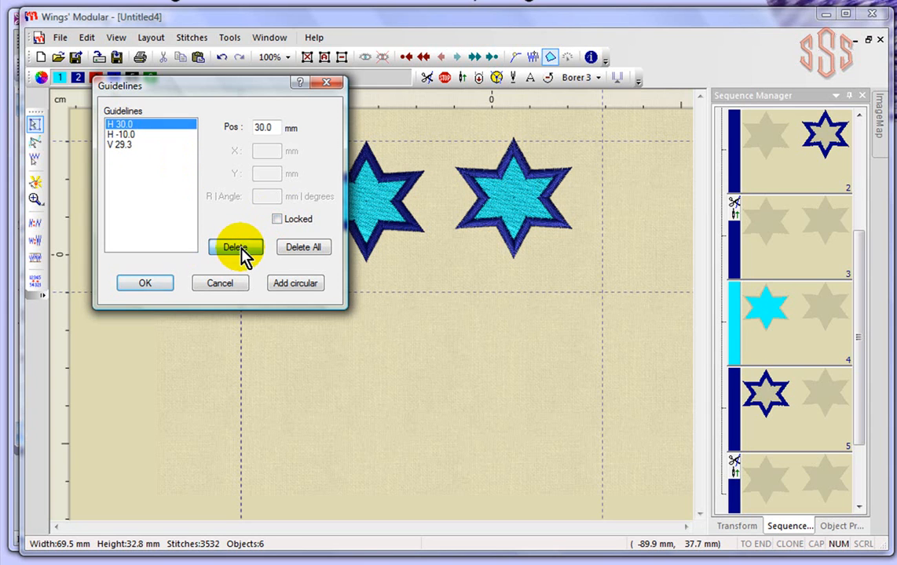
left_click(305, 248)
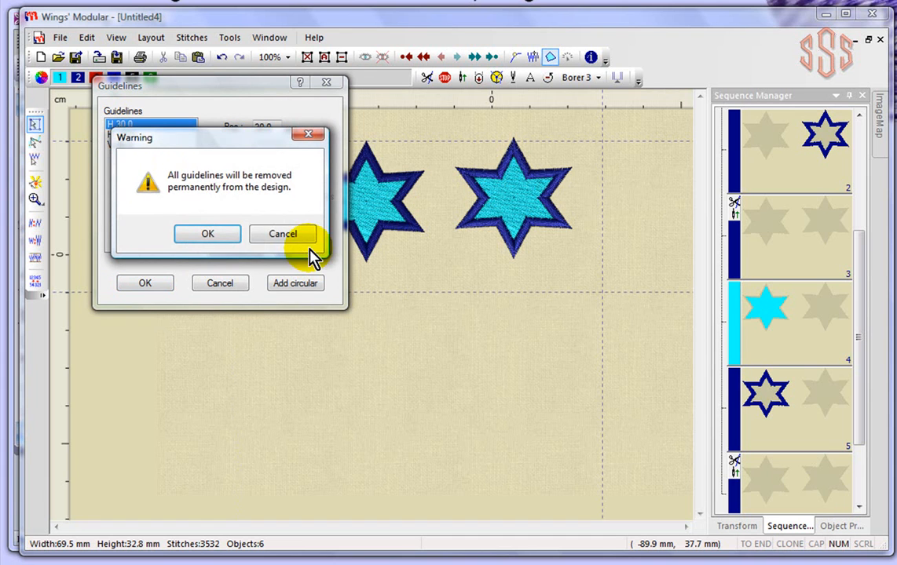
left_click(220, 239)
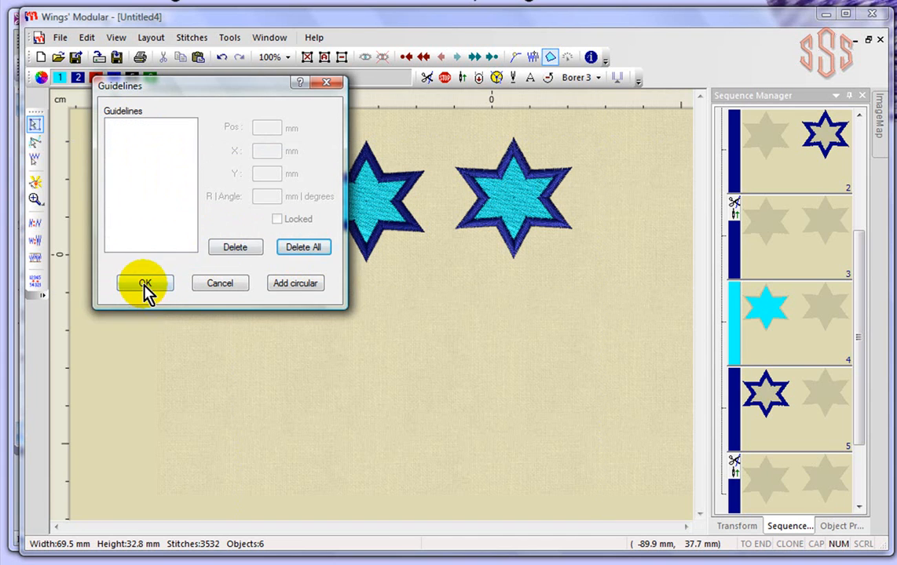
- Add a large circular guideline below the left star, plus a horizontal guideline across both stars and a vertical one left of the circle
left_click(292, 282)
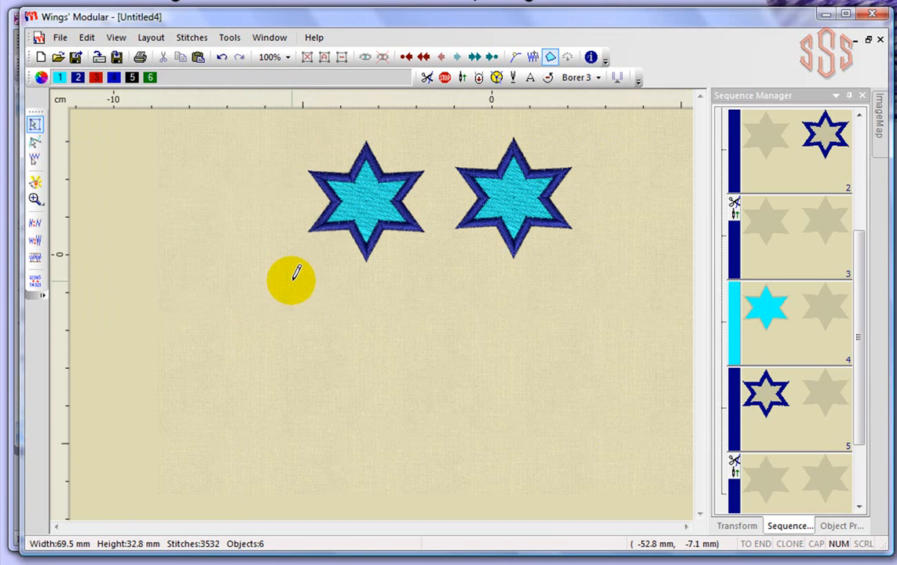
left_click_drag(206, 184, 510, 407)
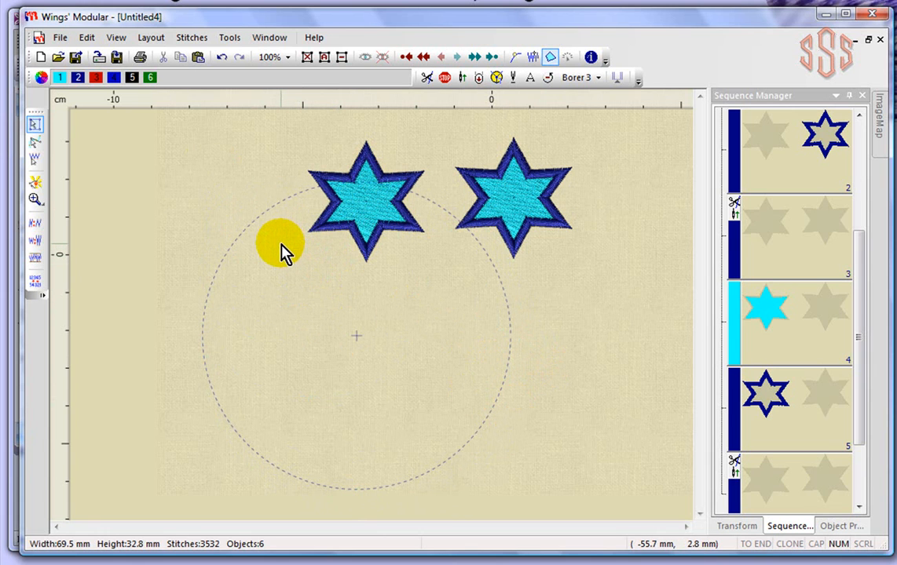
left_click(116, 37)
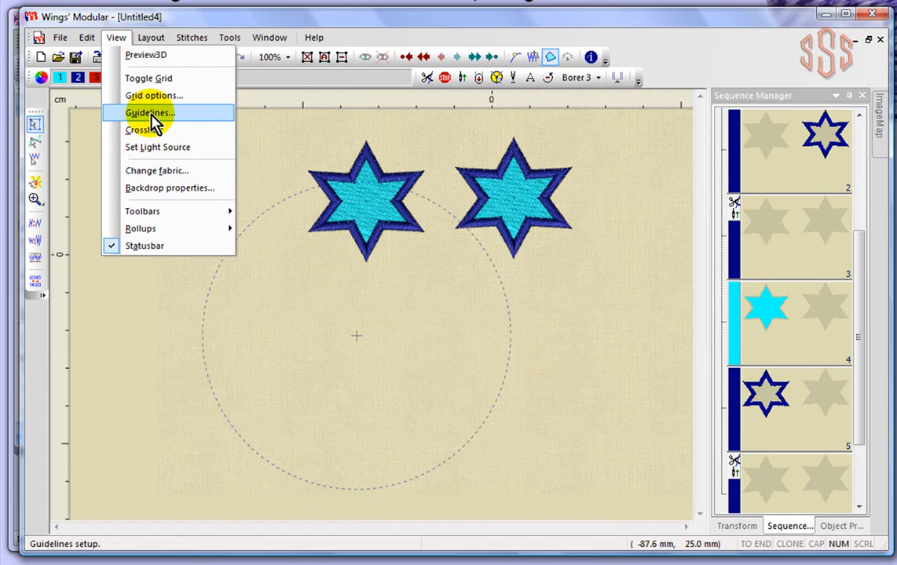
left_click(327, 17)
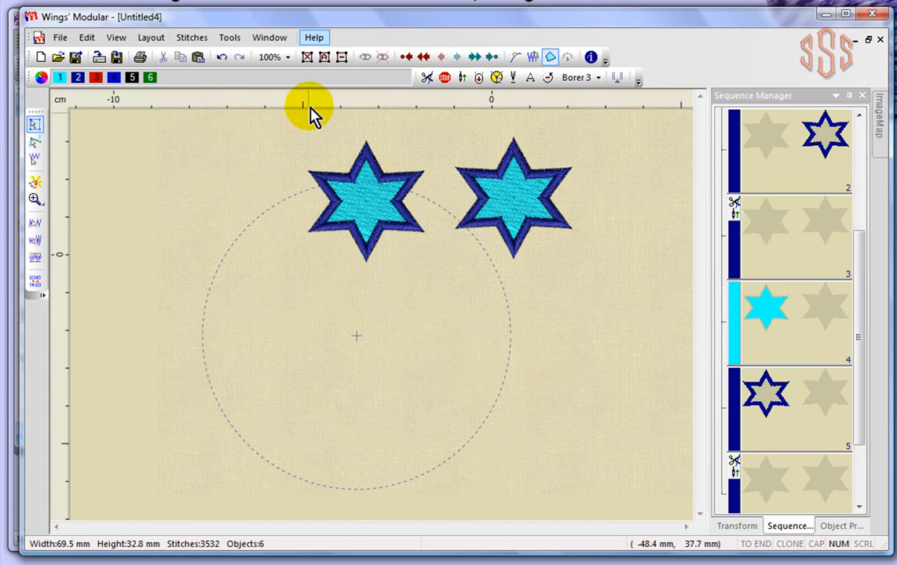
left_click_drag(336, 106, 338, 167)
left_click_drag(63, 246, 173, 255)
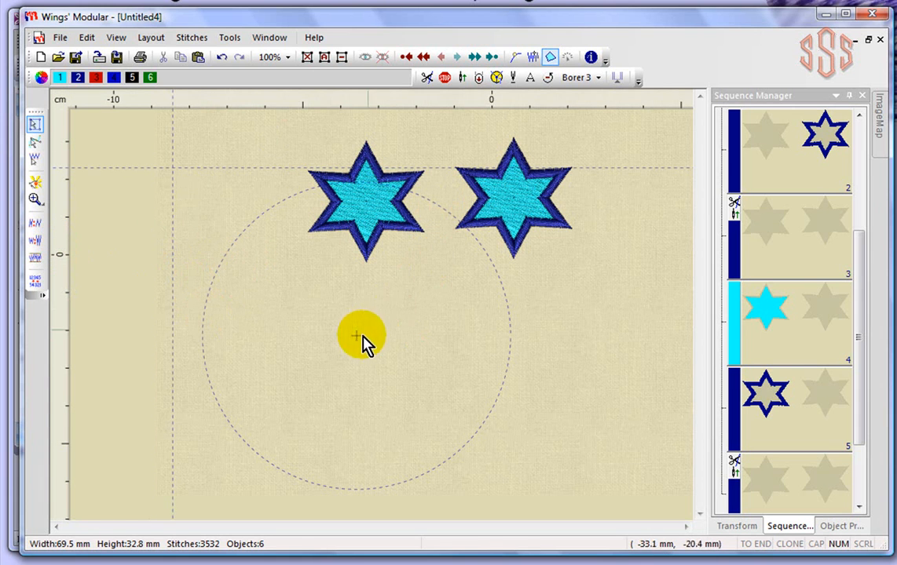
- Turn on the crosshair to try it over the design, and turn it off again
left_click(116, 39)
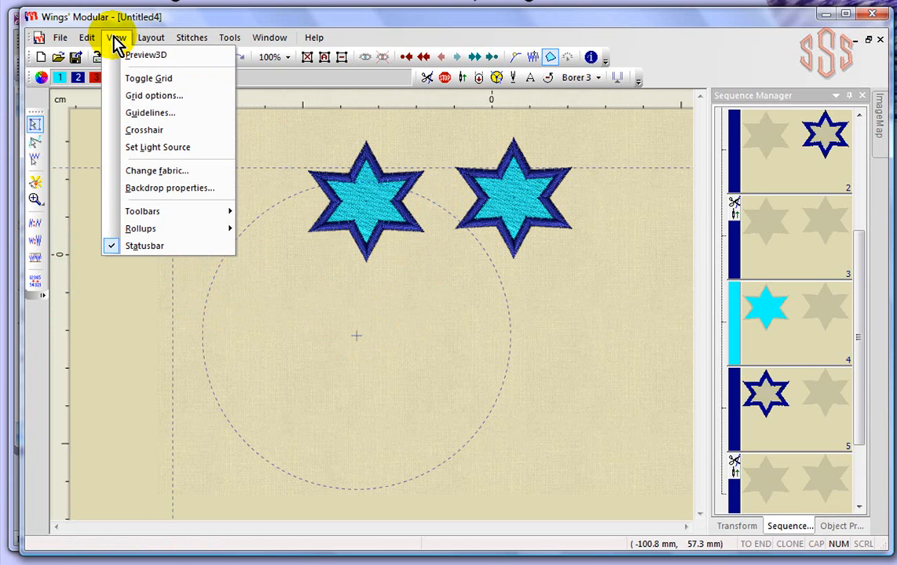
left_click(159, 132)
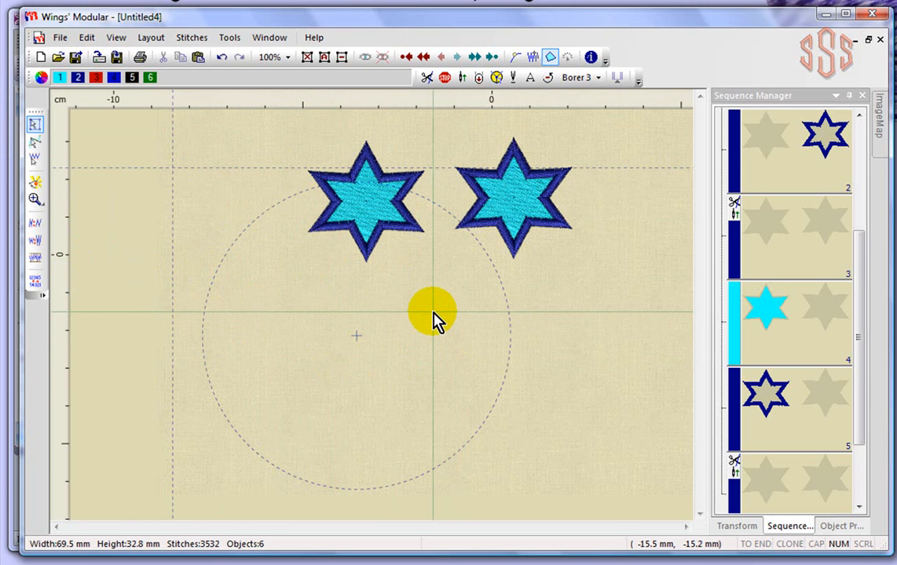
scroll(436, 321, "down", 3)
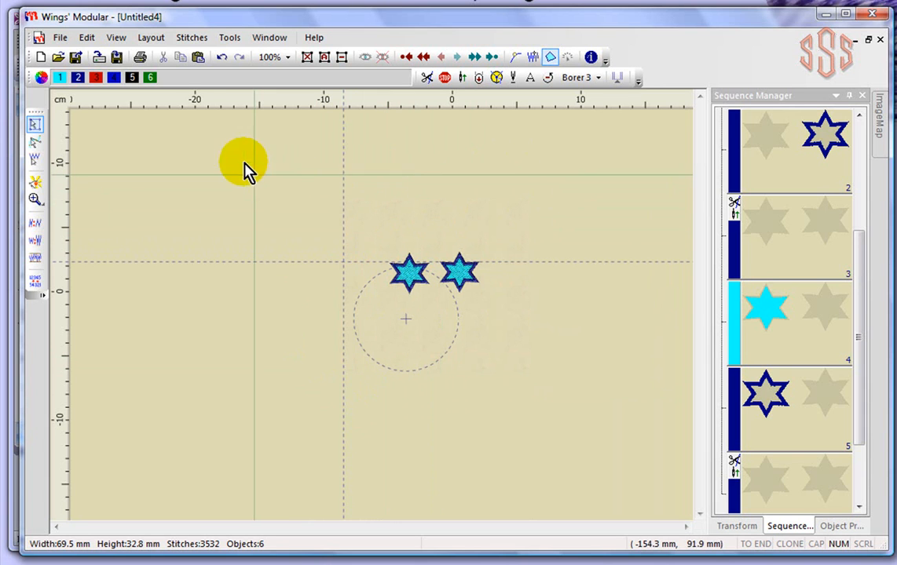
left_click(116, 38)
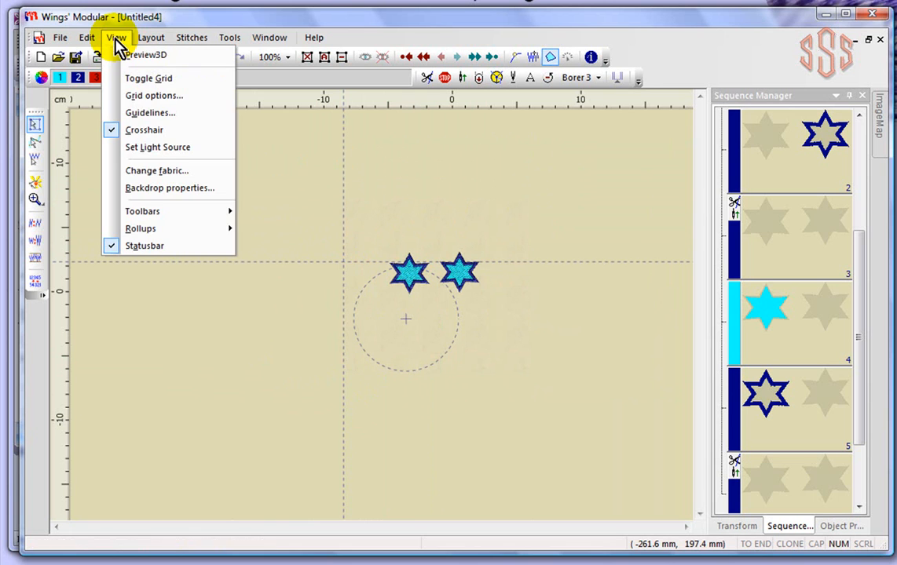
left_click(135, 132)
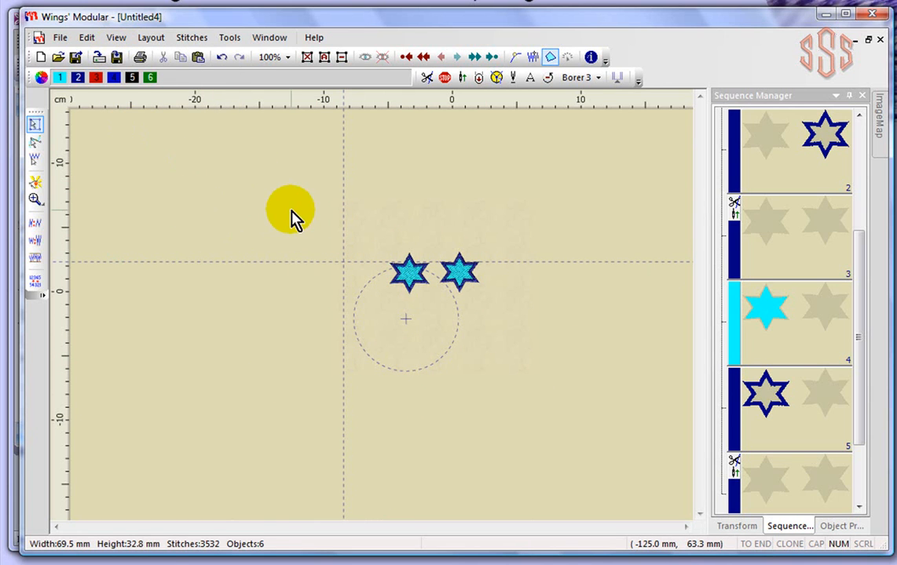
- Change the fabric to Burlap 2 from the Embroidery Smooth group and inspect the stitched stars against it
left_click(116, 39)
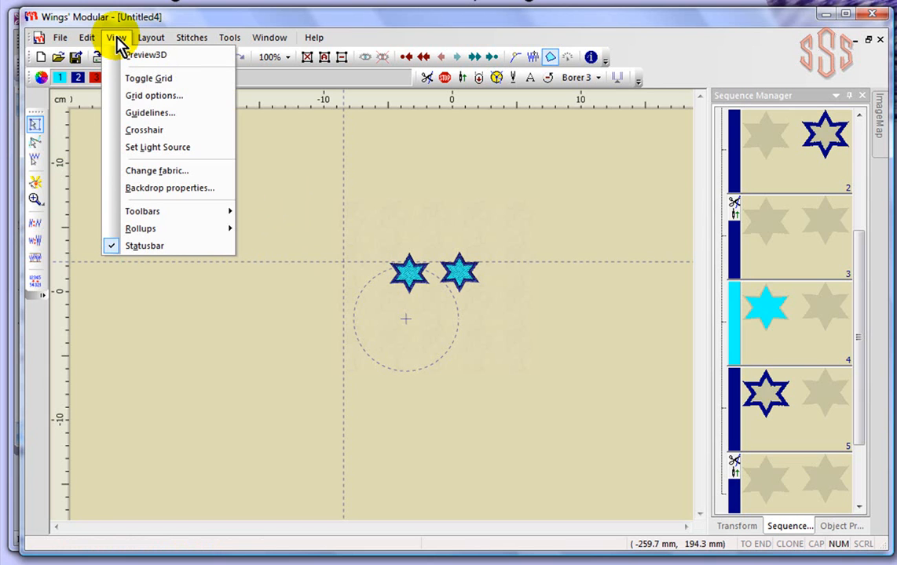
left_click(167, 178)
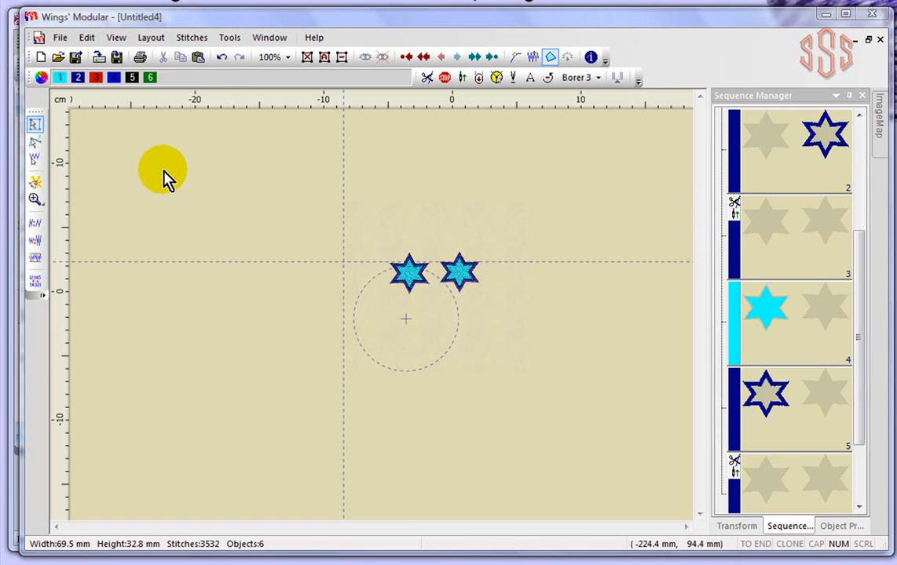
left_click_drag(438, 121, 352, 87)
mouse_move(334, 192)
left_mouse_down()
mouse_move(338, 234)
mouse_move(336, 206)
mouse_move(322, 196)
left_mouse_up()
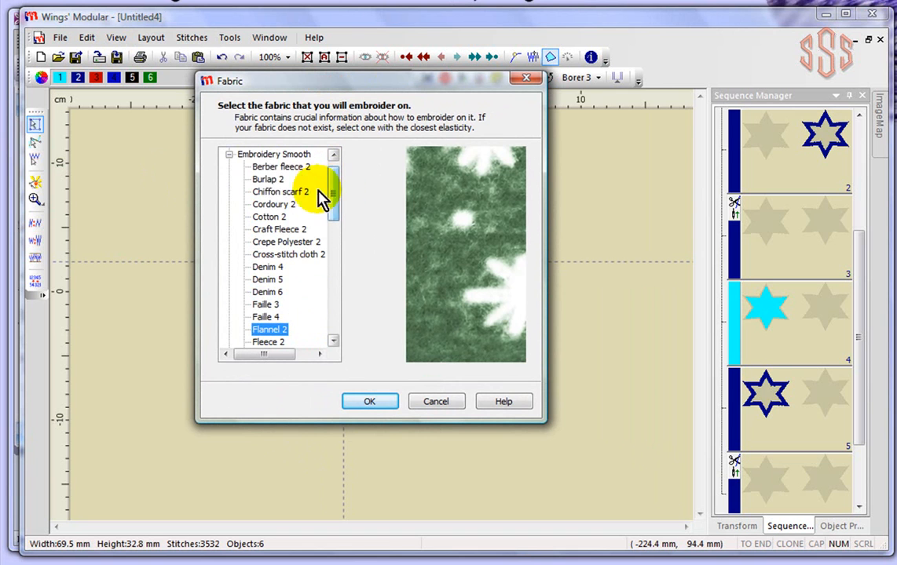
left_click(267, 182)
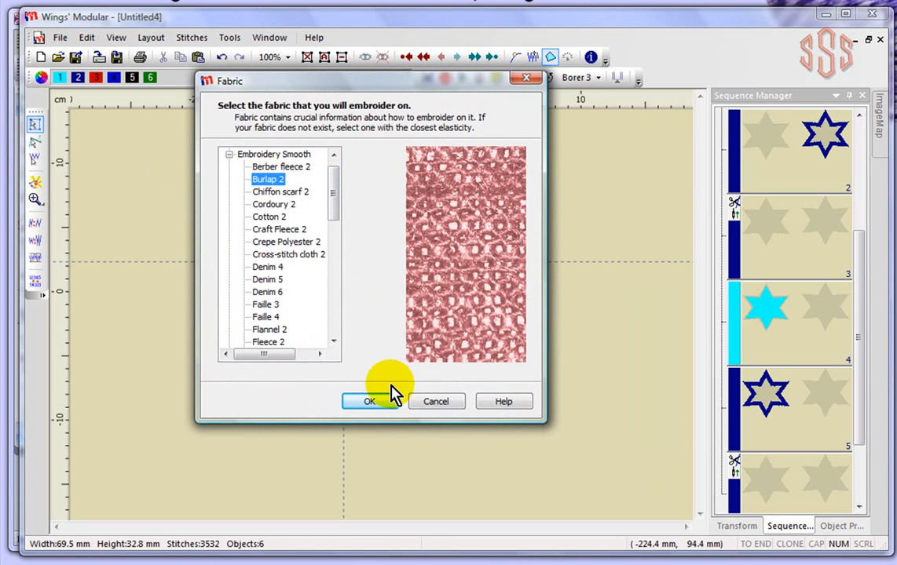
left_click(369, 407)
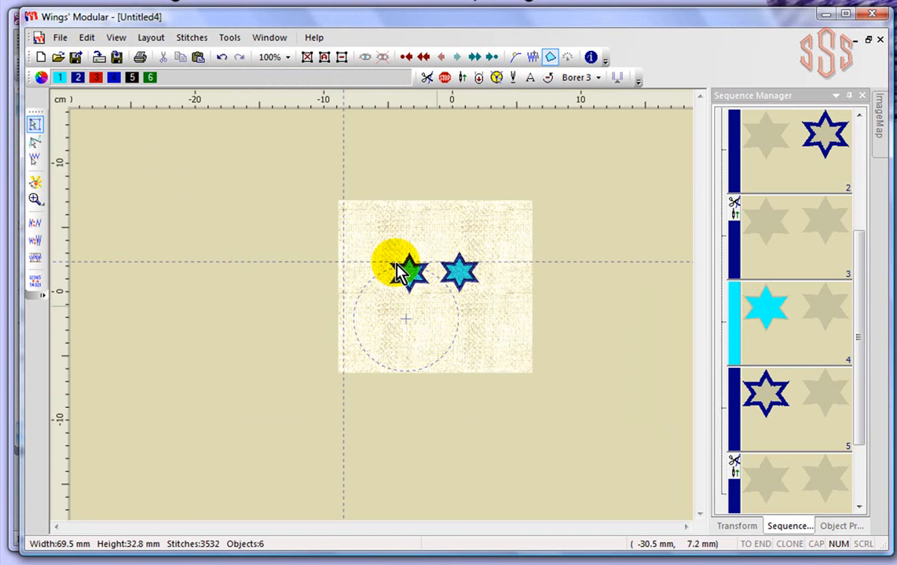
scroll(436, 264, "up", 4)
scroll(419, 287, "up", 4)
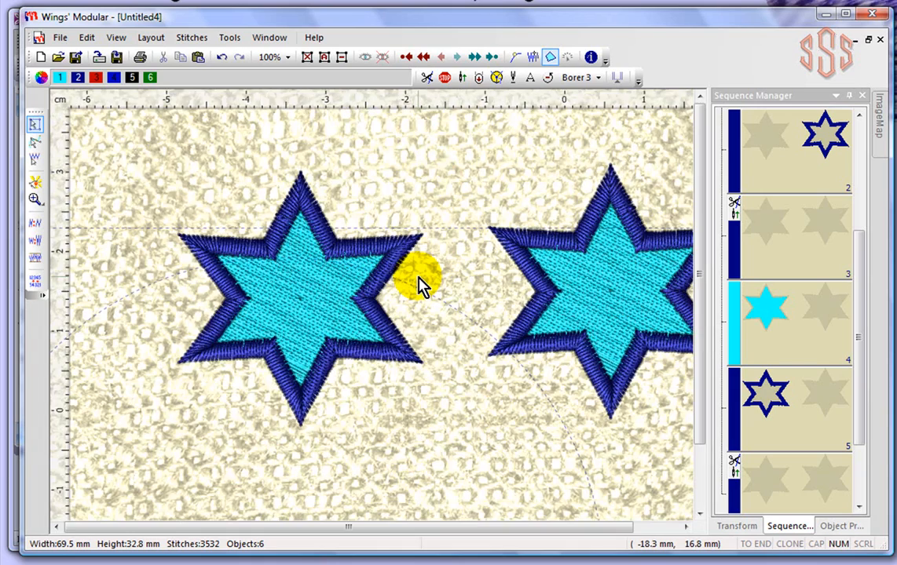
scroll(418, 286, "down", 6)
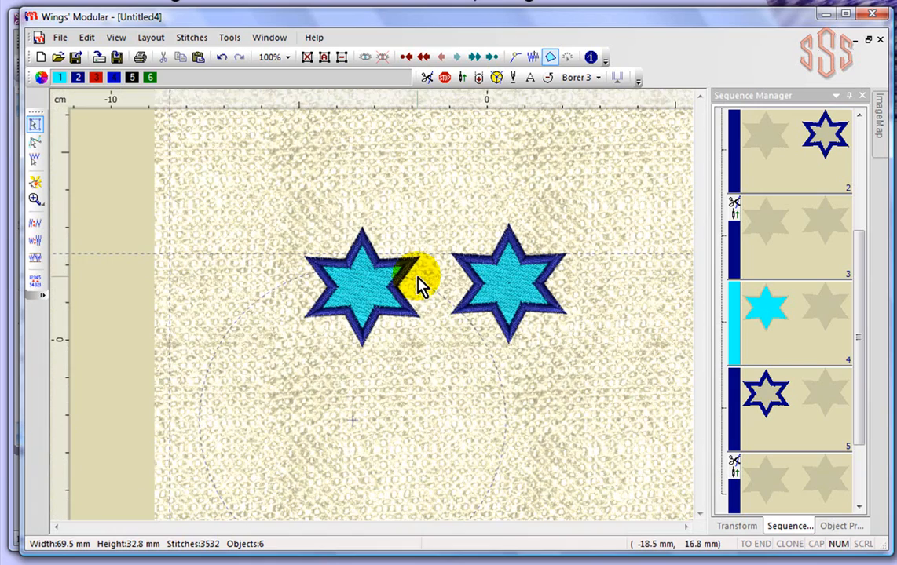
- Browse the fabric groups, including Embroidery Ultra Light, and change the fabric to Flannel 2 from Embroidery Smooth
left_click(116, 38)
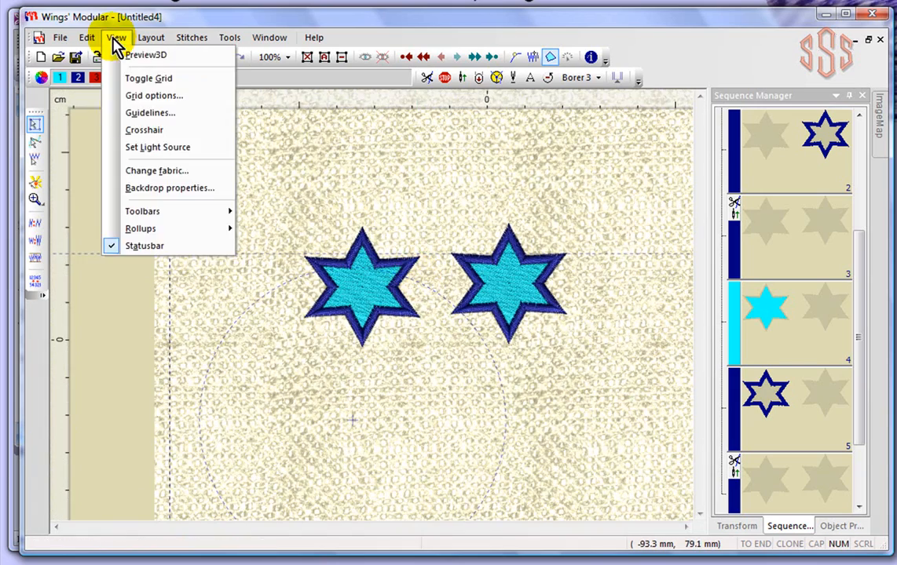
left_click(129, 169)
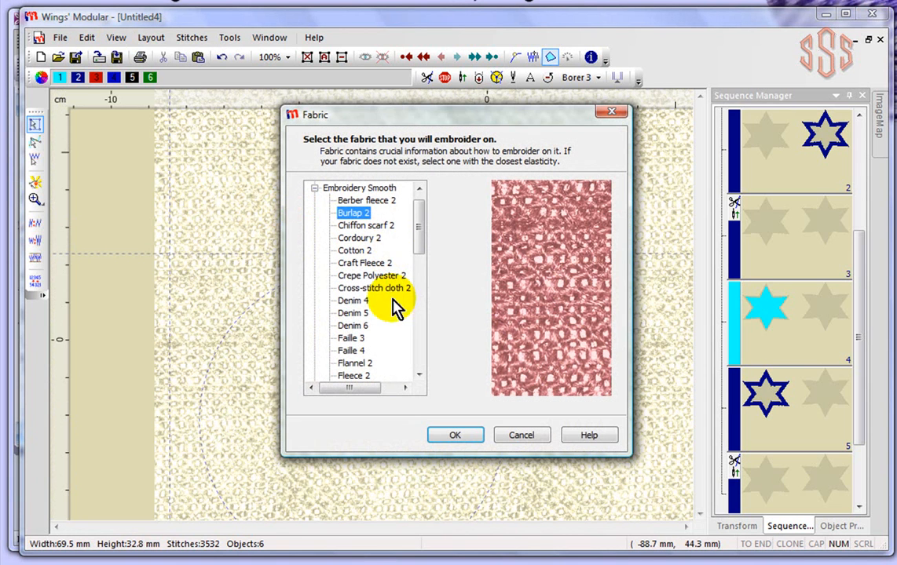
left_click_drag(420, 230, 419, 351)
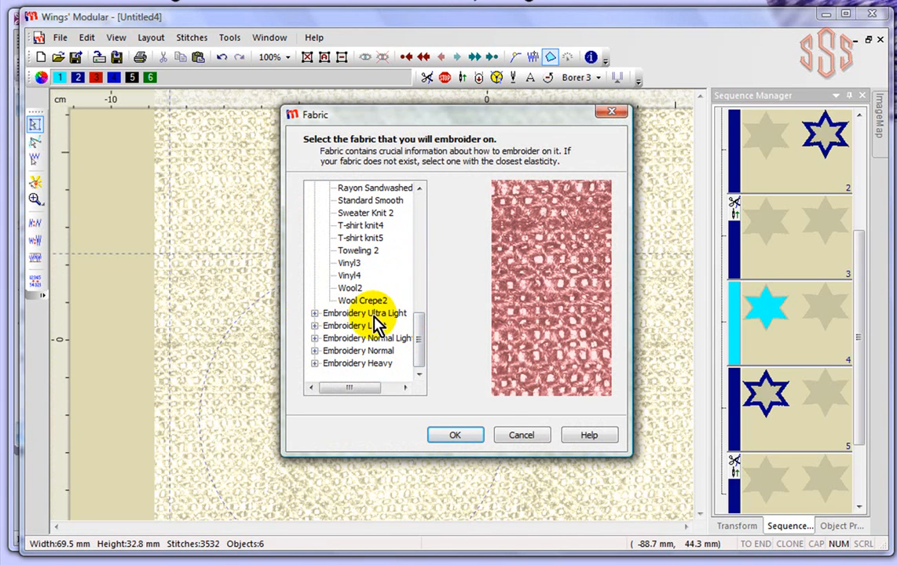
left_click(314, 313)
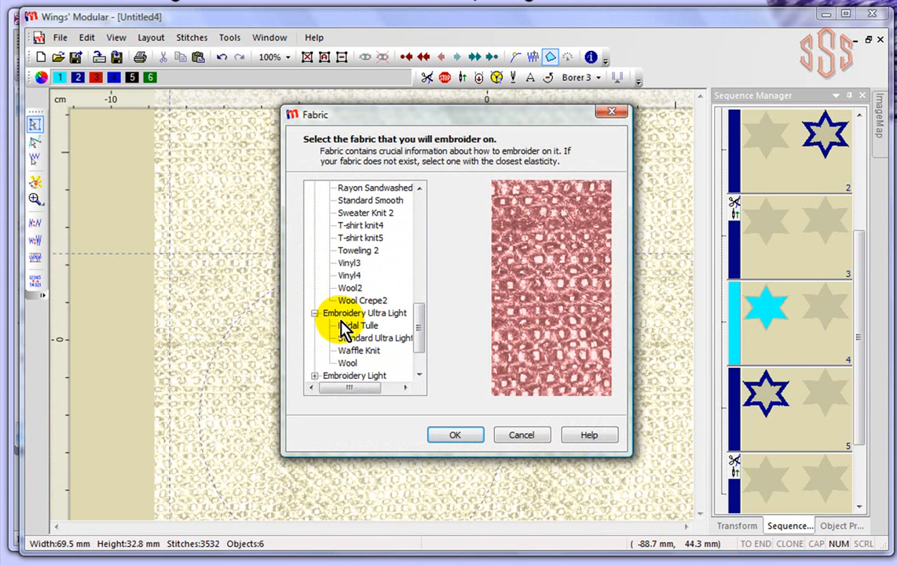
left_click_drag(419, 322, 422, 200)
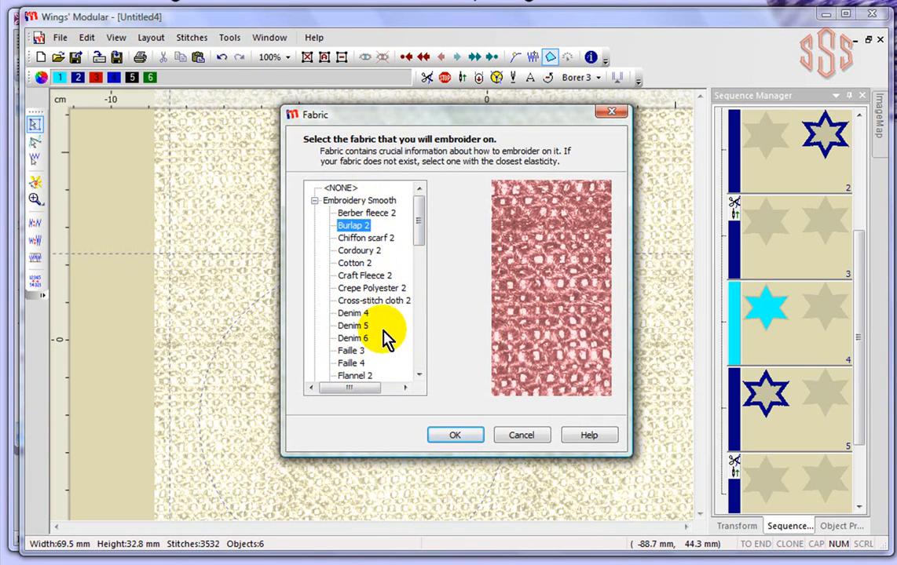
left_click(351, 315)
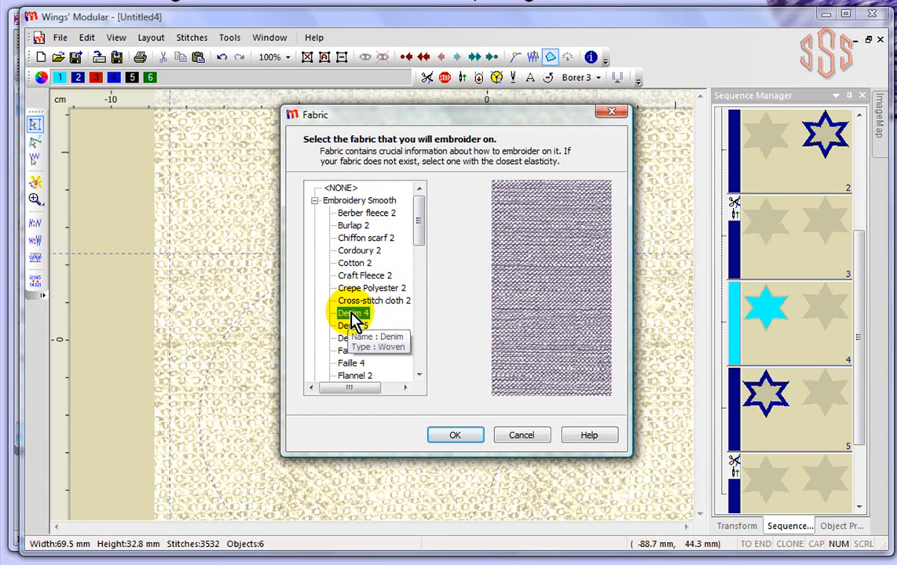
left_click_drag(420, 234, 414, 261)
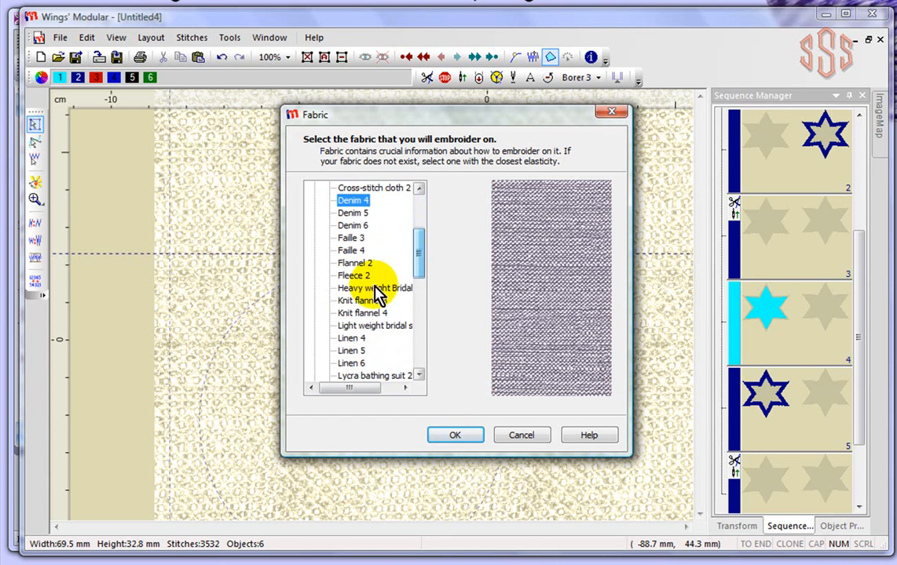
left_click(355, 276)
left_click(355, 265)
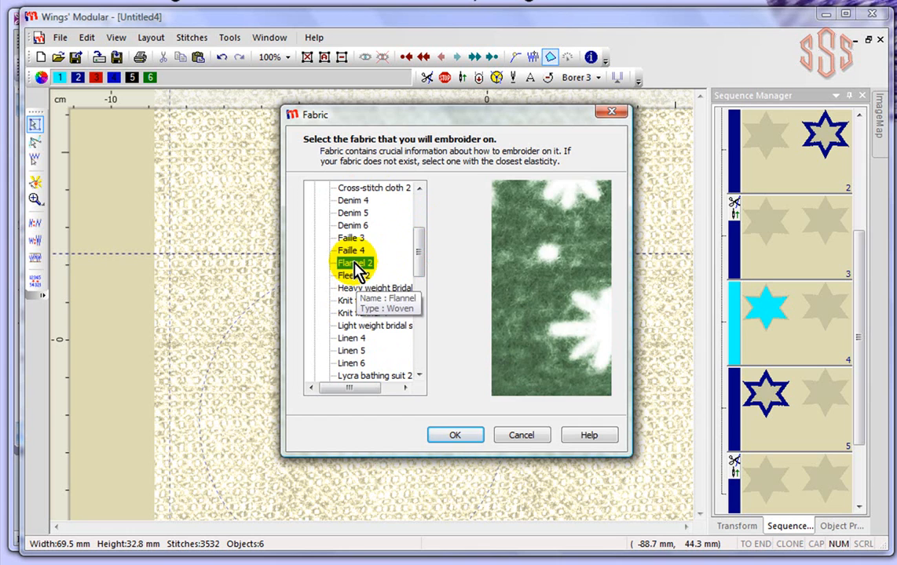
left_click(455, 436)
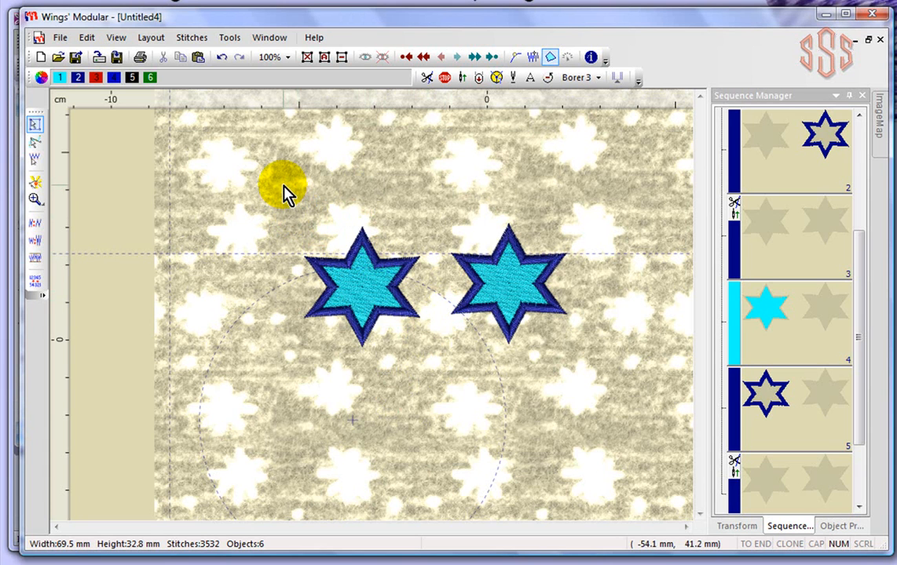
- Review the star image's backdrop properties, try Auto snap off and on again, and accept the settings
left_click(118, 40)
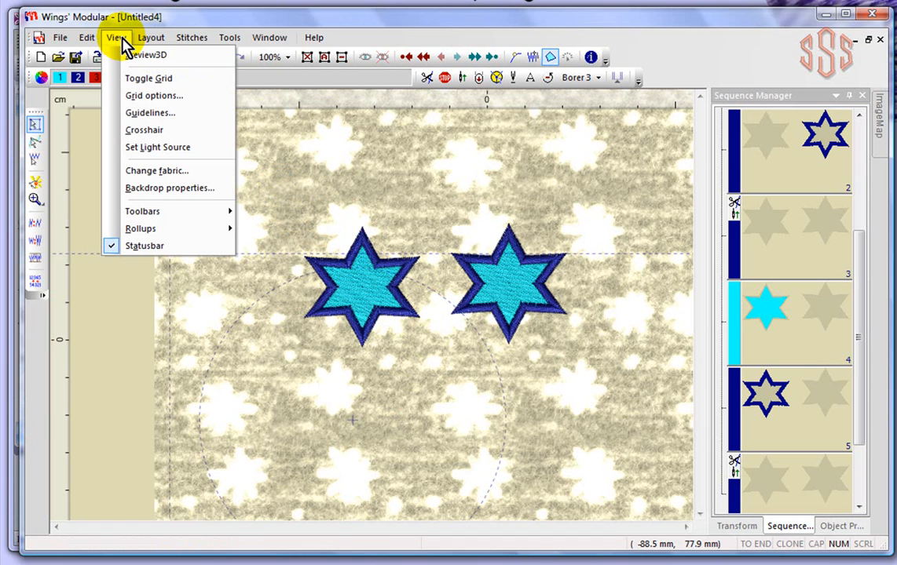
left_click(168, 188)
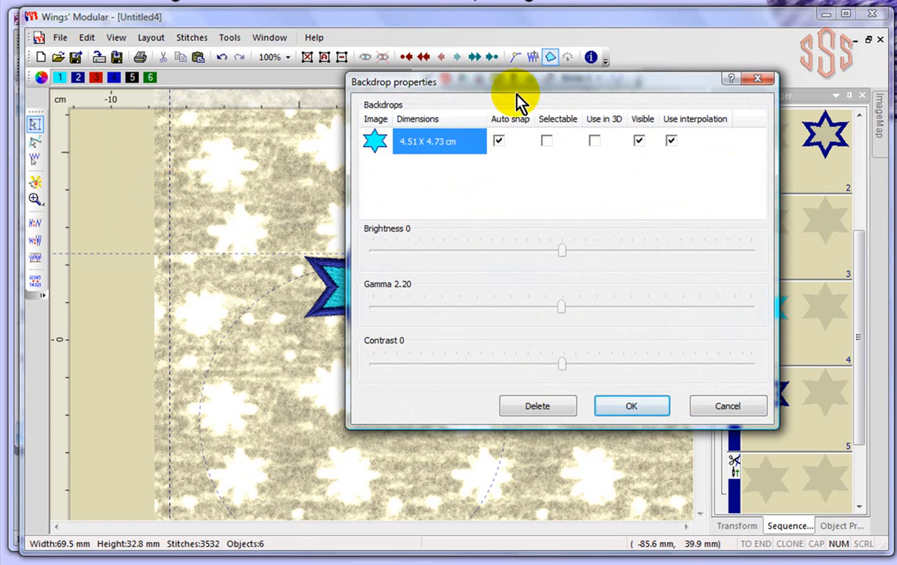
left_click_drag(518, 90, 419, 87)
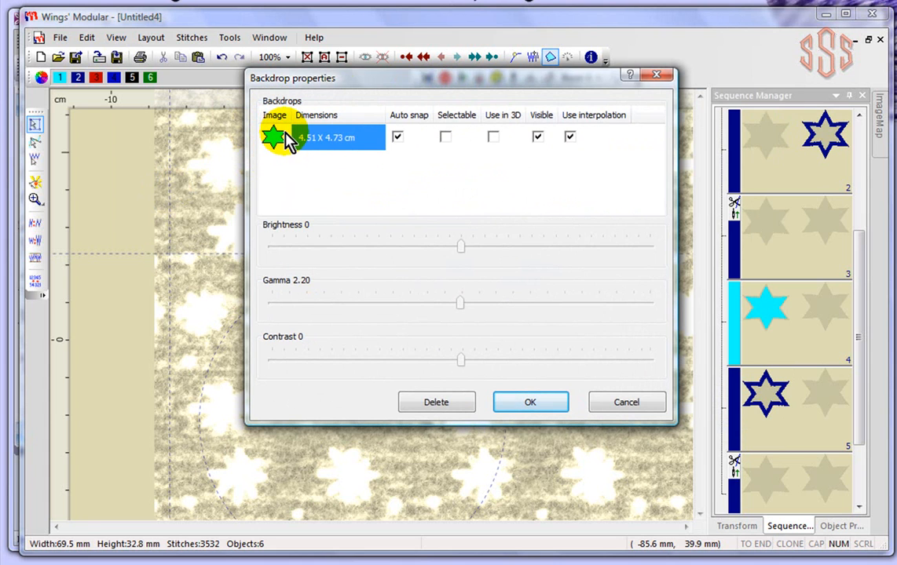
left_click(399, 139)
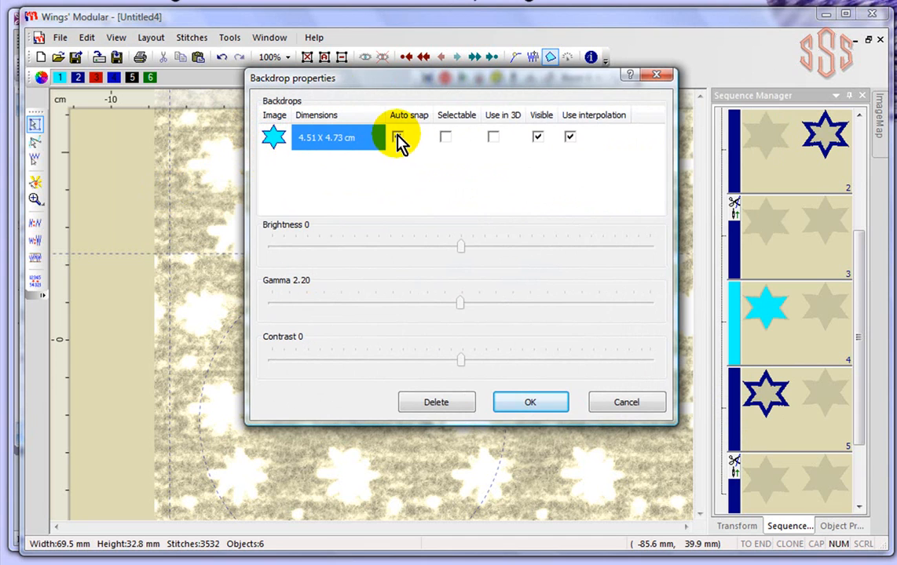
left_click(399, 139)
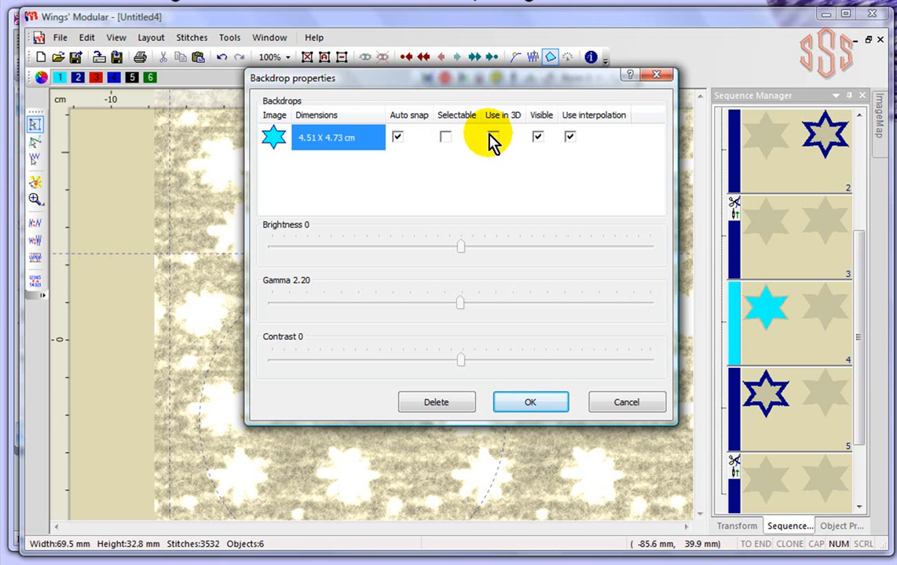
left_click(537, 138)
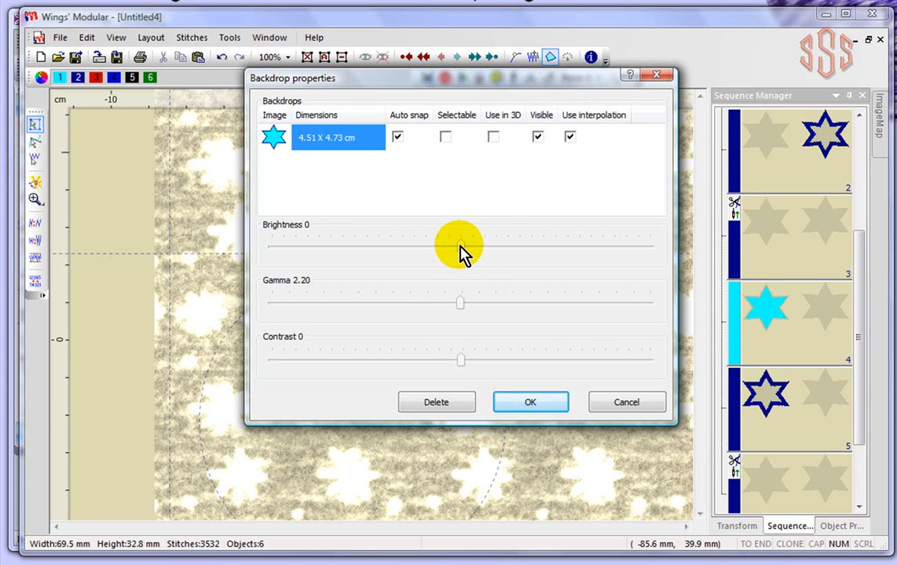
left_click(533, 404)
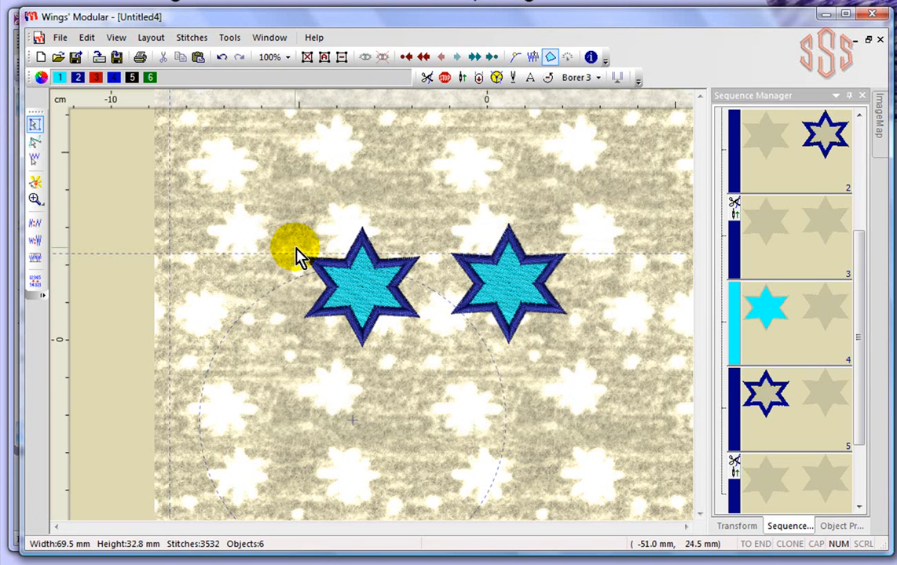
- Turn off the 3D preview and try to select the large backdrop star behind the stitched stars
left_click(116, 38)
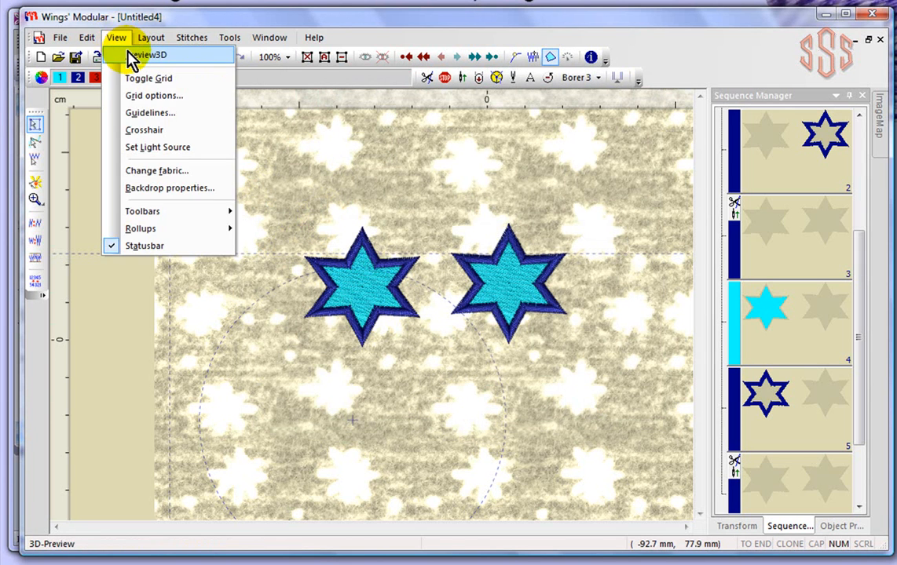
left_click(132, 56)
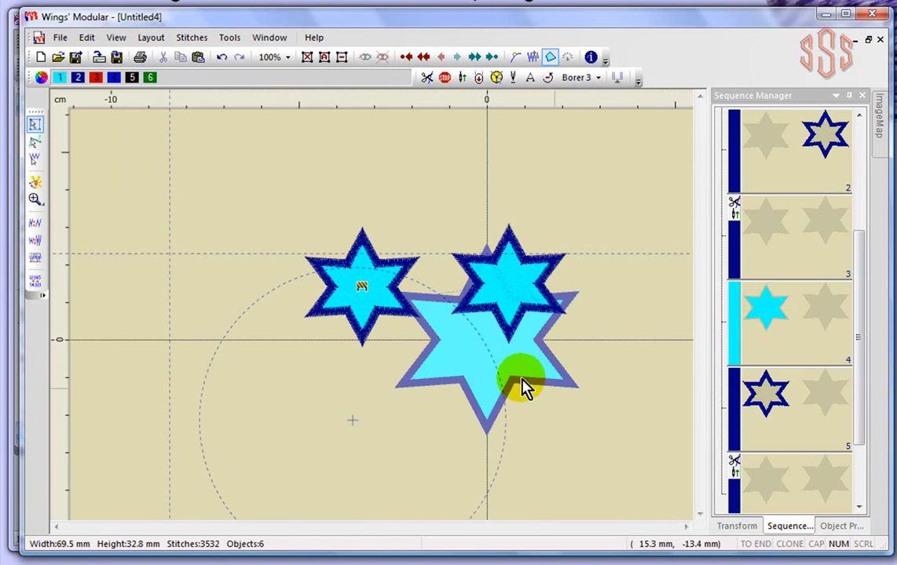
scroll(613, 328, "down", 1)
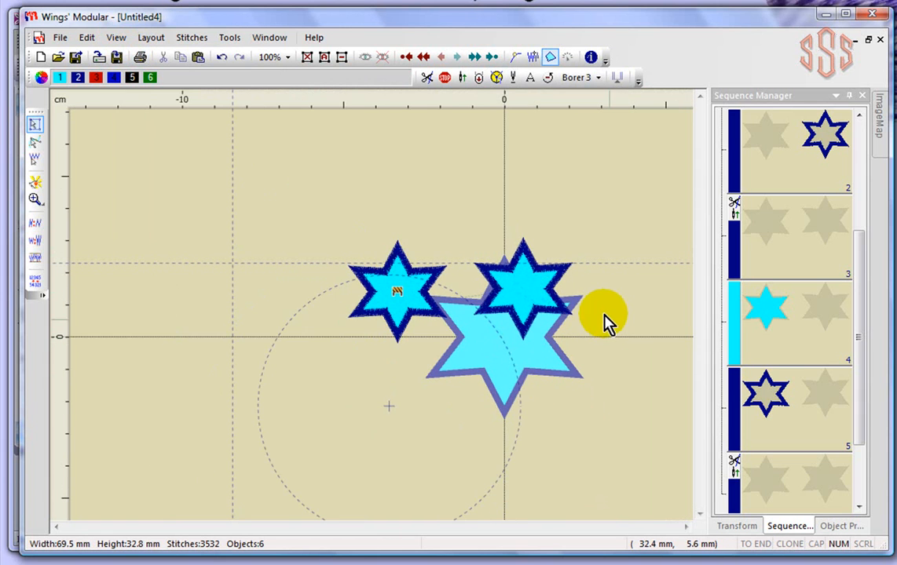
left_click(523, 294)
left_click(407, 292)
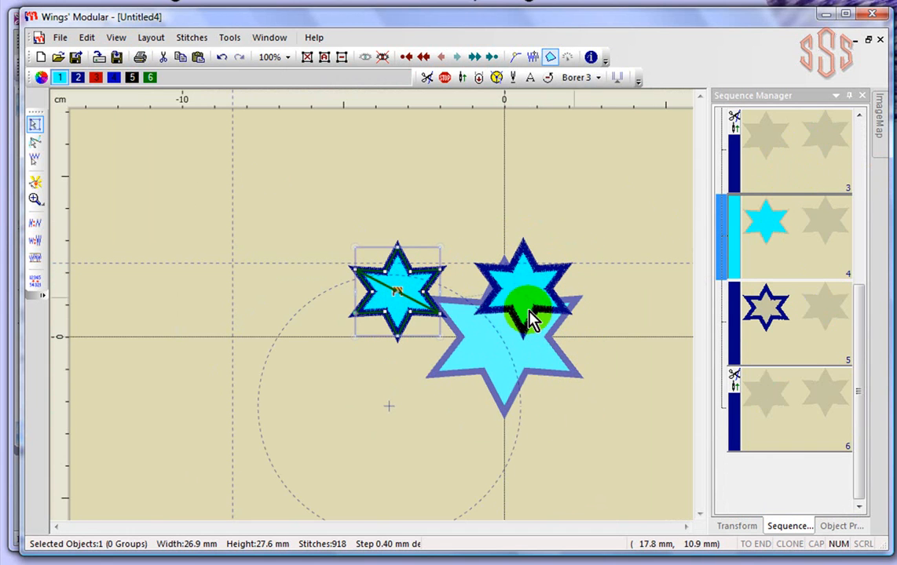
left_click(574, 381)
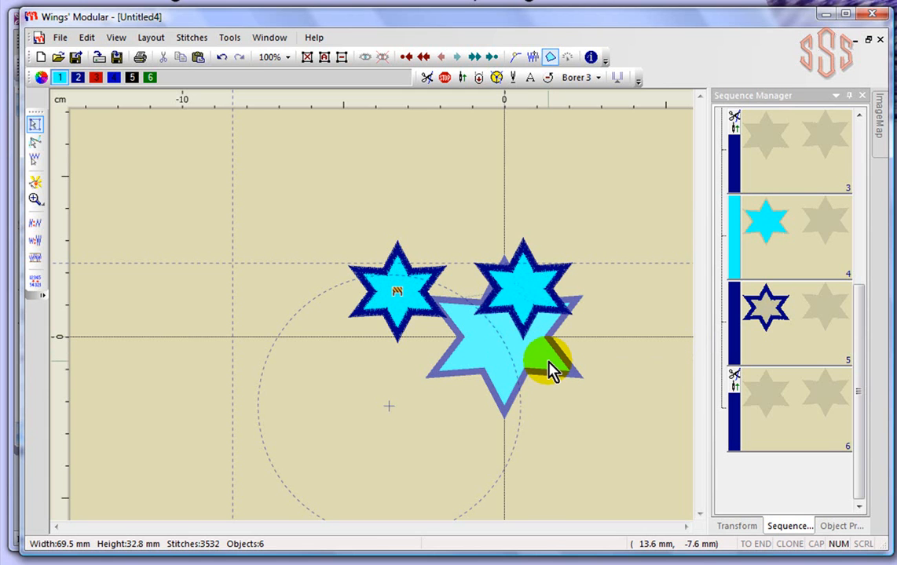
- Make the star backdrop image selectable in its backdrop properties
left_click_drag(860, 360, 867, 153)
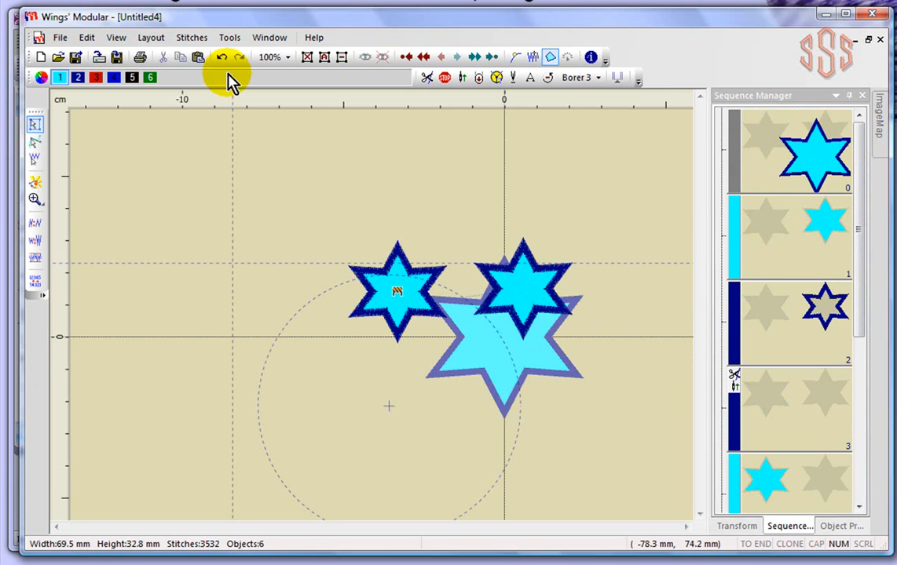
left_click(117, 40)
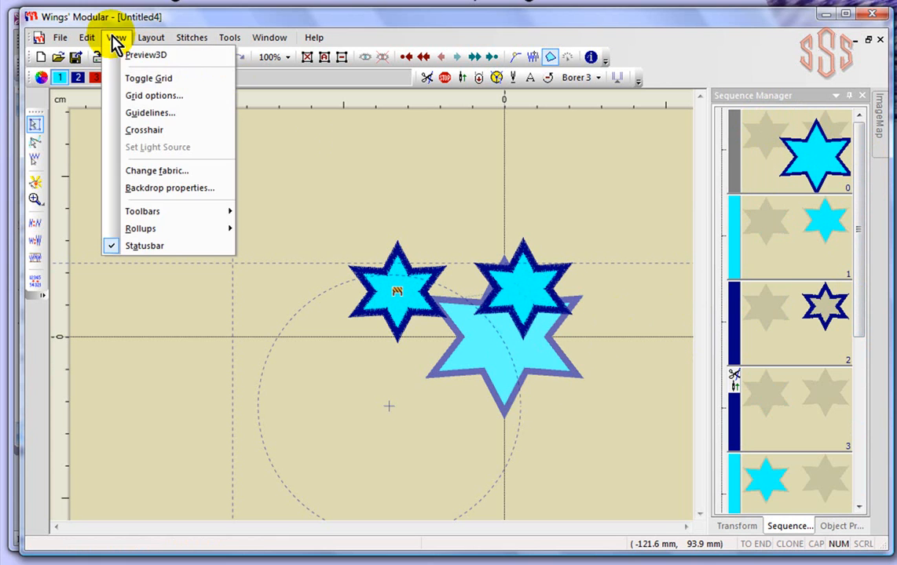
left_click(182, 196)
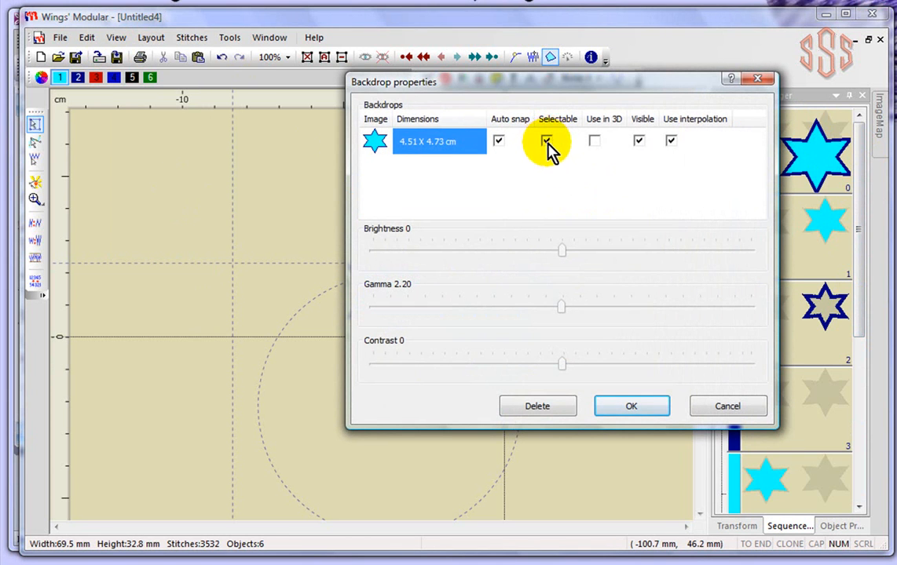
left_click(633, 411)
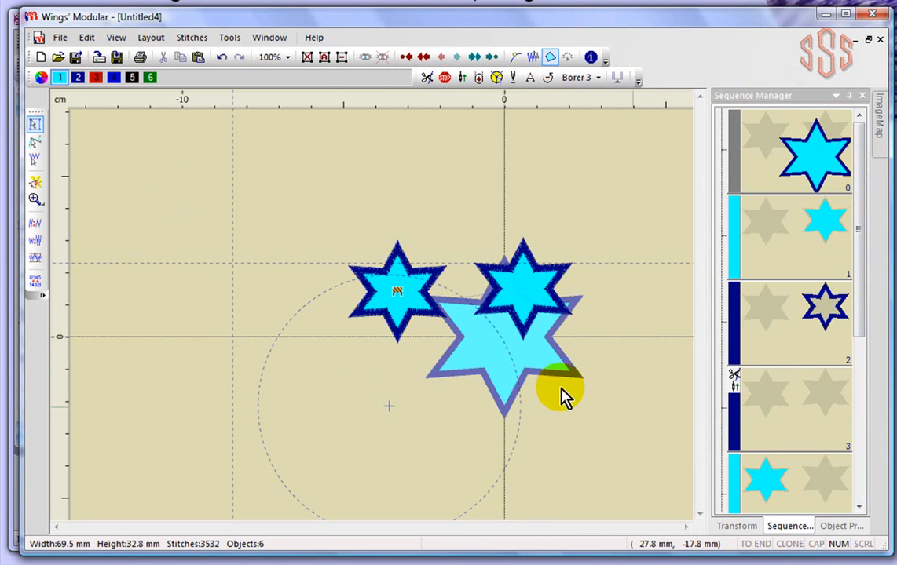
- Move the large backdrop star to the upper left of the stitched stars and enlarge it to about 70 by 74 mm
left_click(572, 378)
left_click_drag(572, 377, 300, 250)
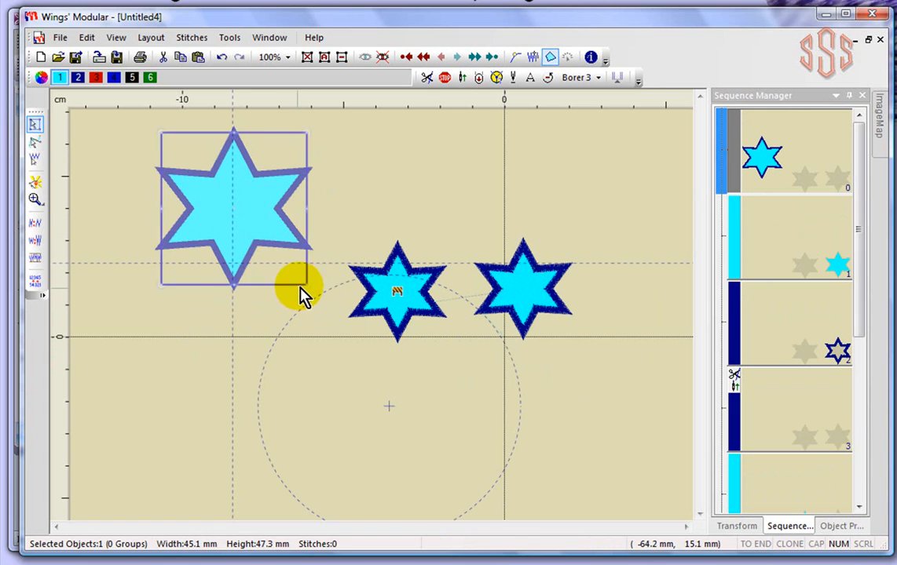
left_click_drag(306, 283, 391, 363)
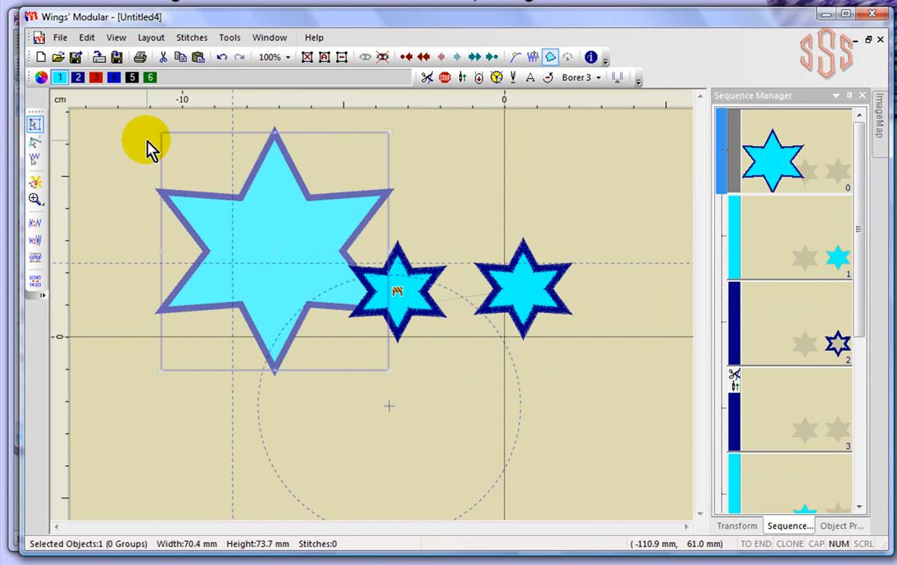
- Review the large star backdrop's properties, including its dimensions, brightness, gamma and contrast, and accept them
left_click(117, 38)
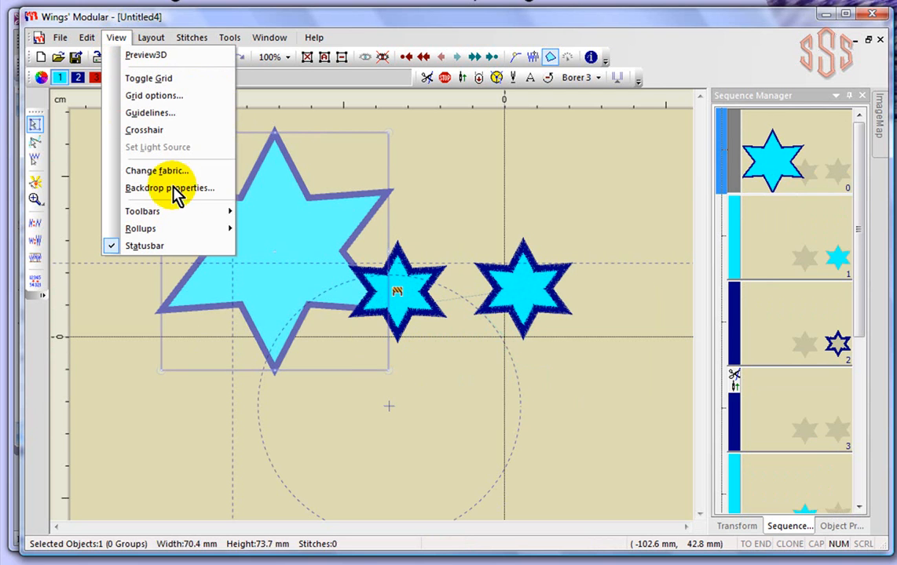
left_click(175, 190)
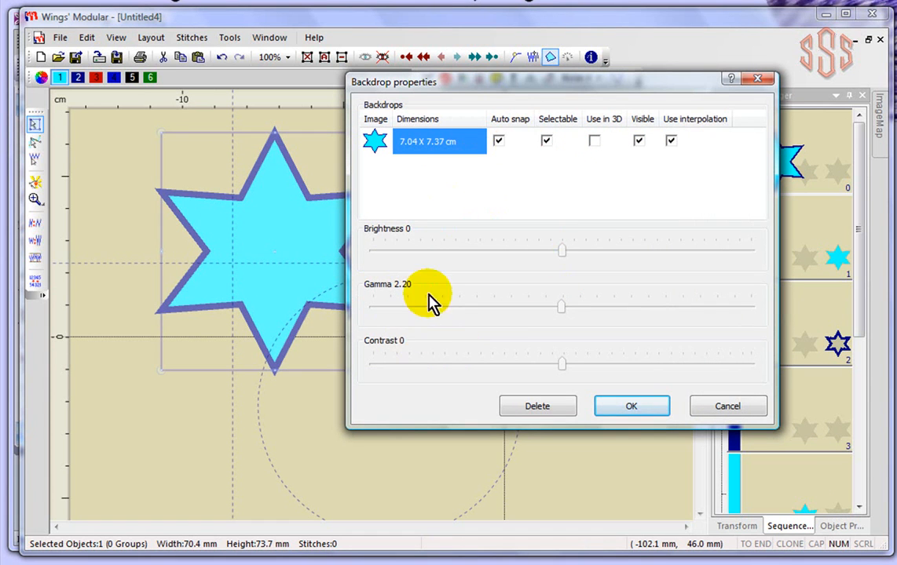
left_click(633, 408)
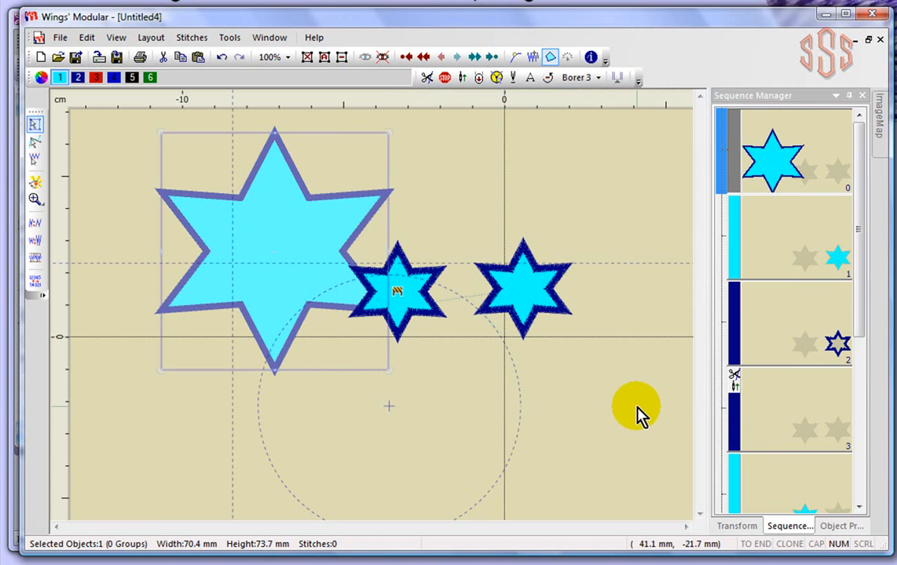
- Hide the Standard toolbar and show it again
left_click(118, 41)
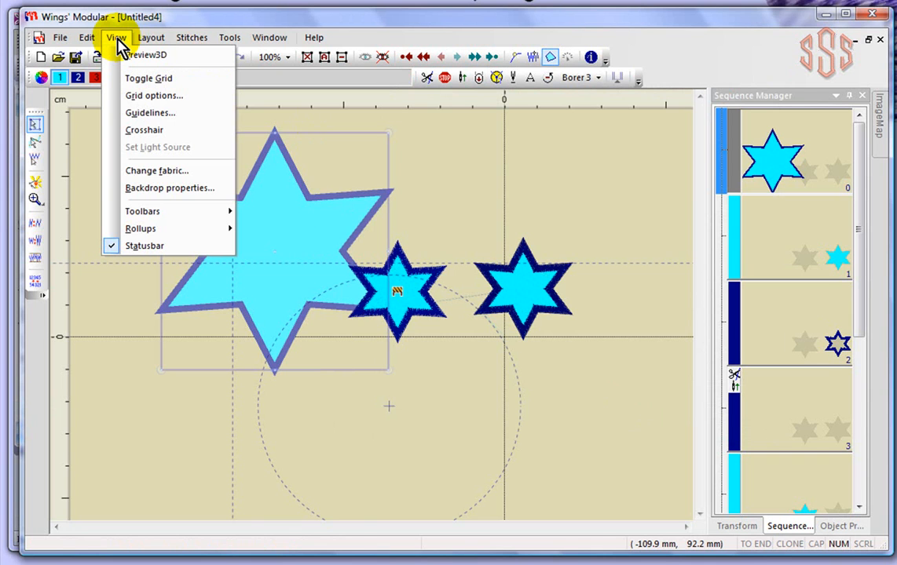
mouse_move(144, 215)
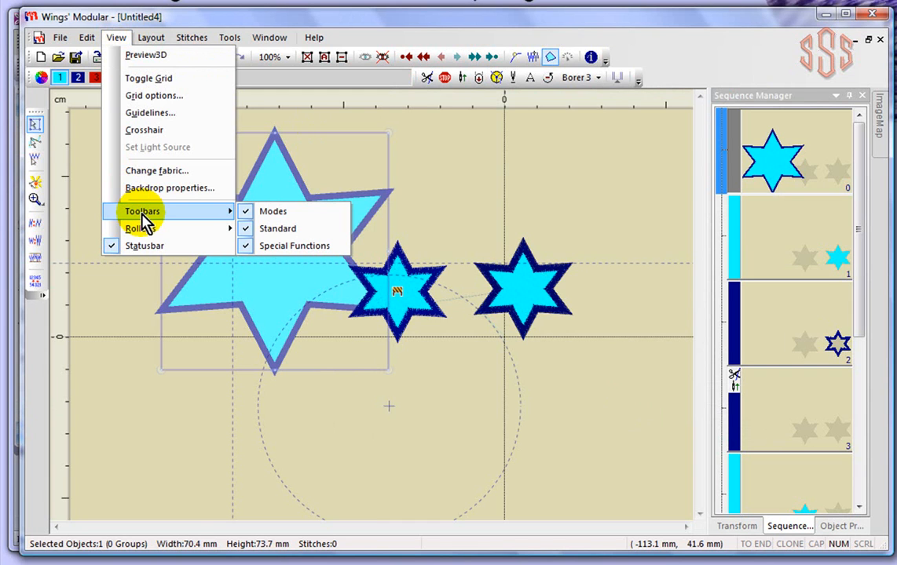
left_click(247, 228)
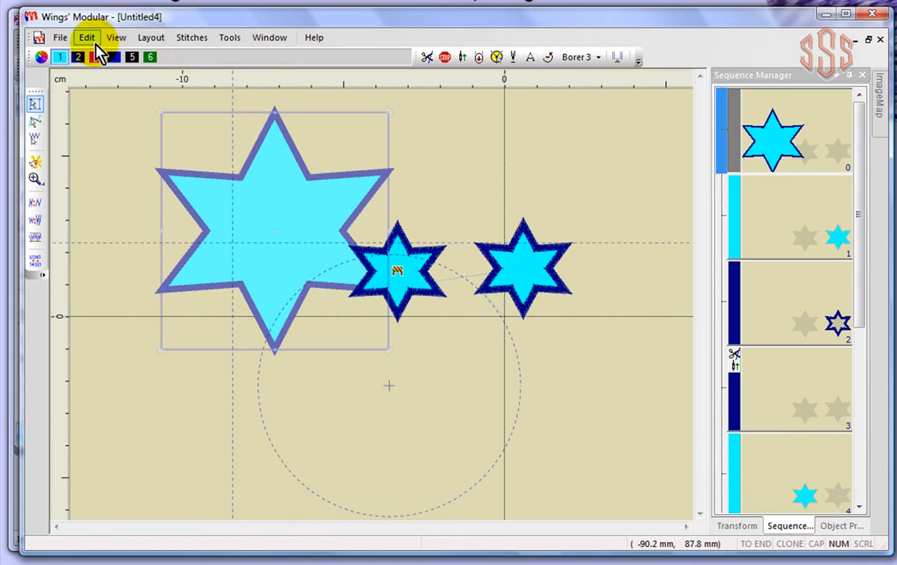
left_click(116, 37)
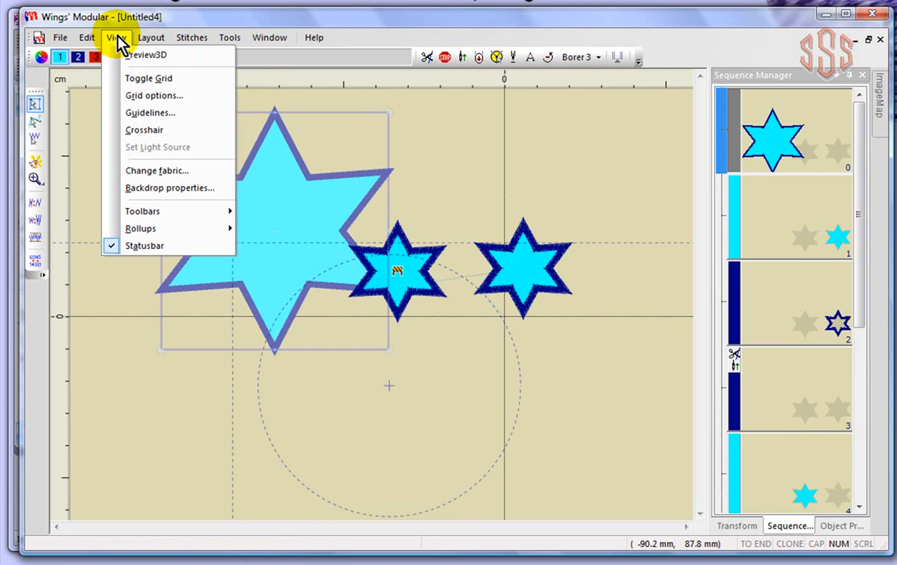
mouse_move(171, 219)
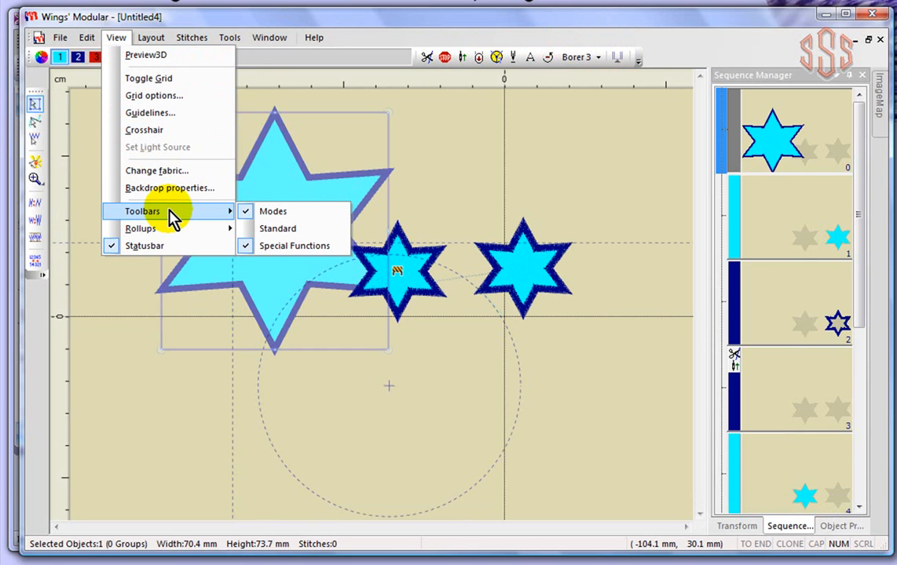
left_click(245, 230)
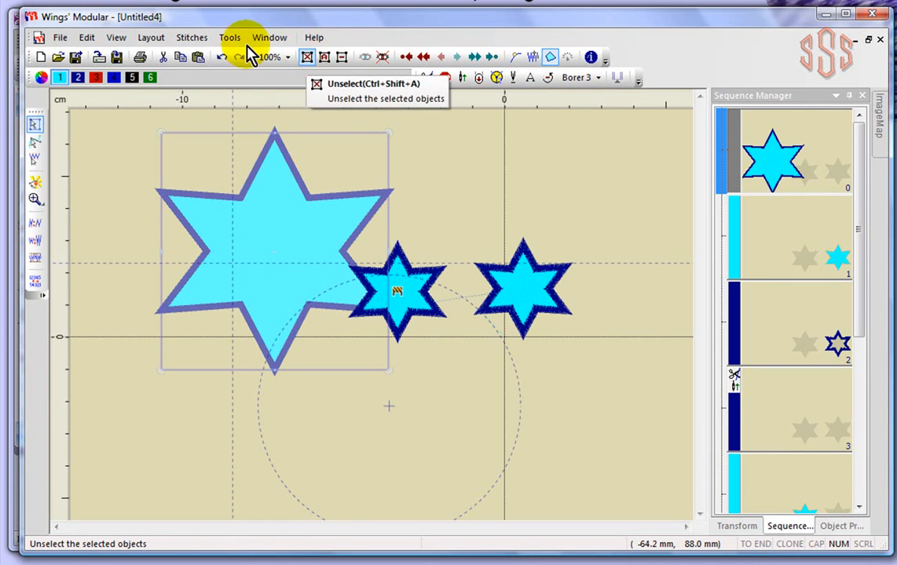
- Show the ImageMap palette to view the overview of the whole design
left_click(116, 37)
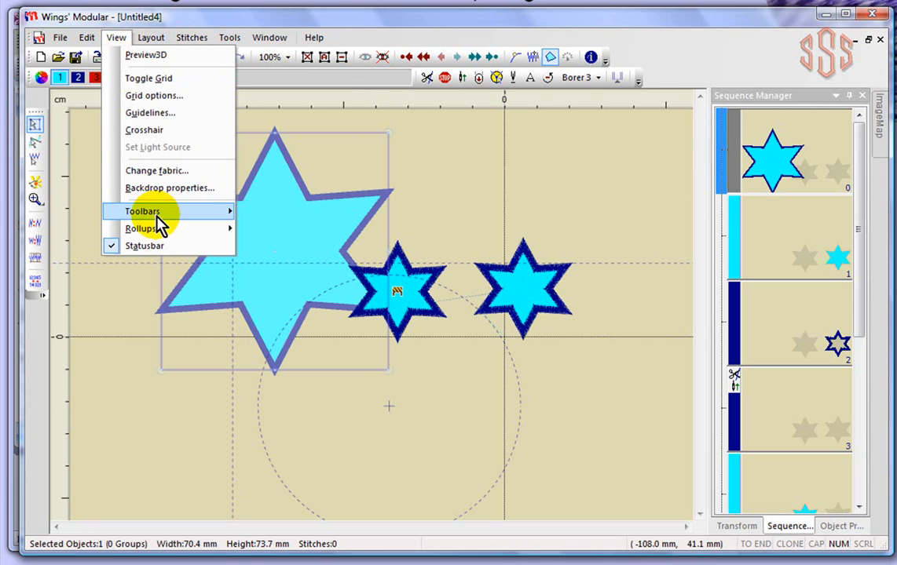
mouse_move(161, 230)
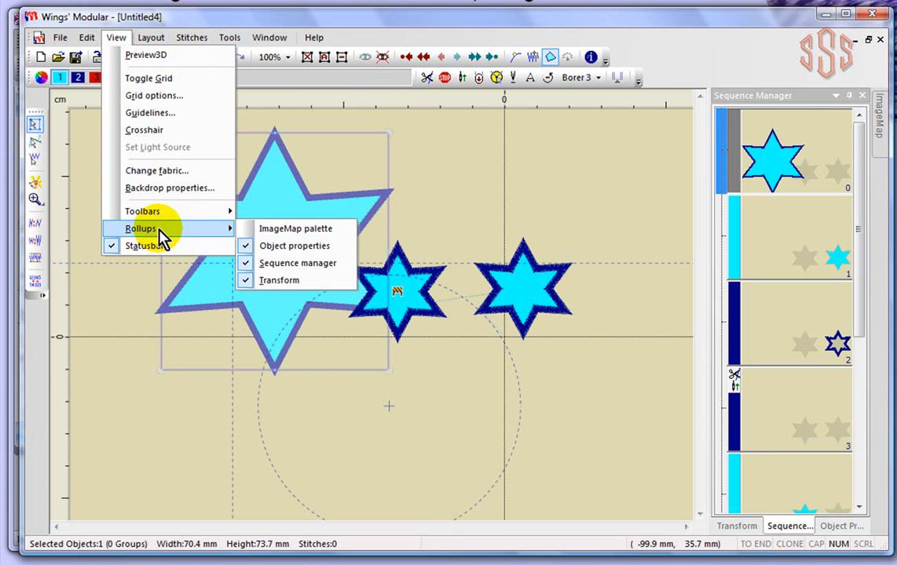
left_click(268, 232)
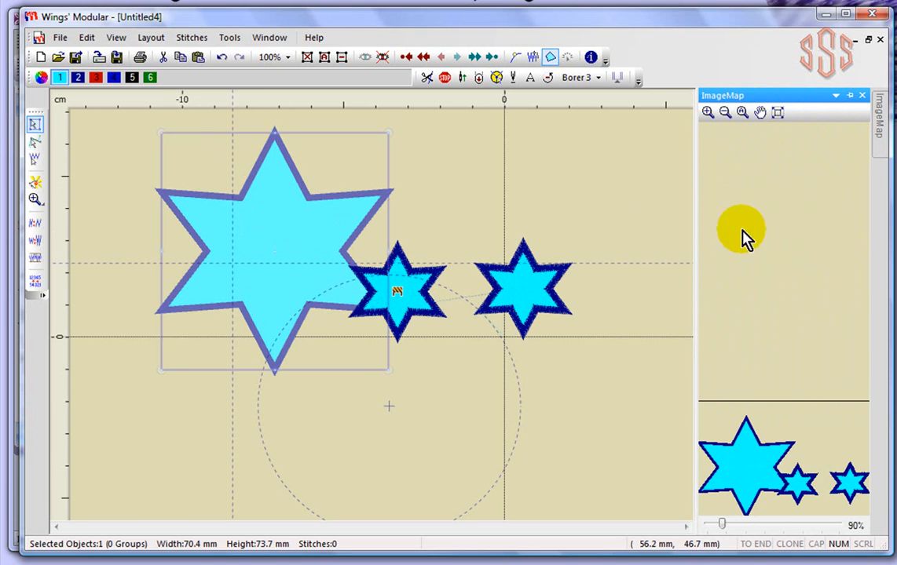
- Turn the status bar off and on again, and deselect the large backdrop star
left_click(115, 38)
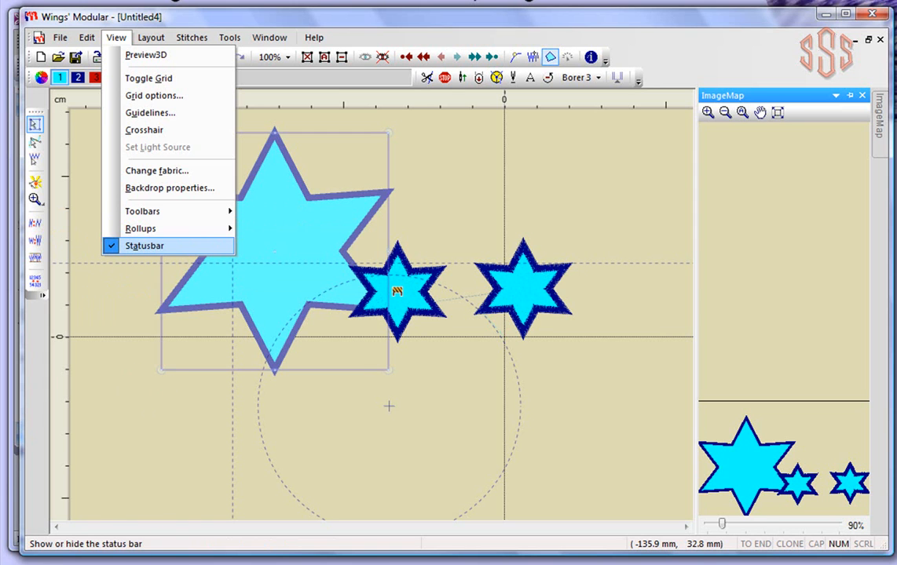
left_click(112, 246)
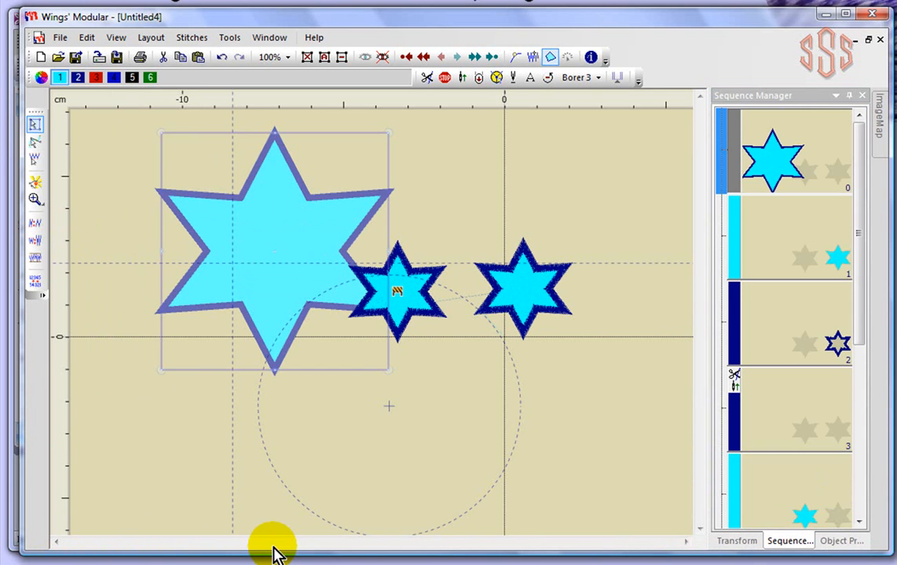
left_click(118, 37)
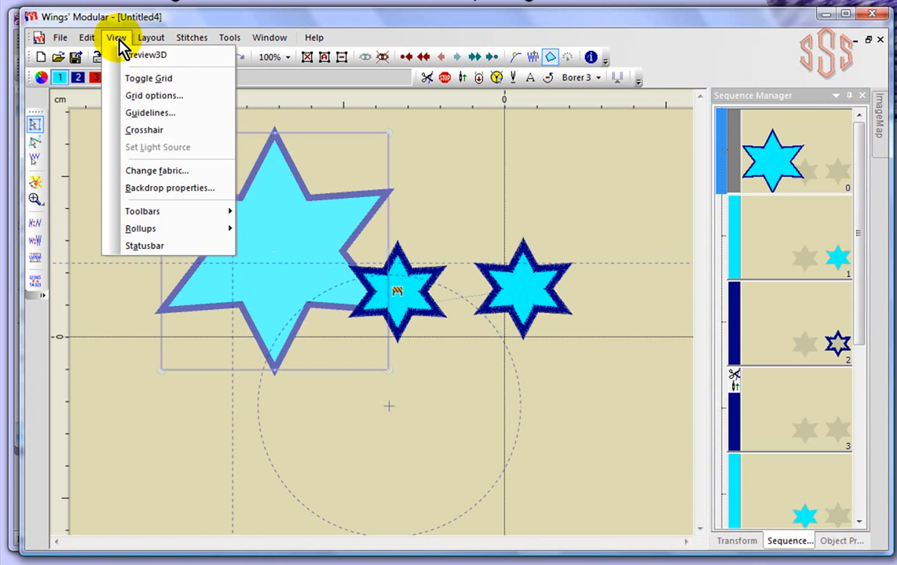
left_click(146, 250)
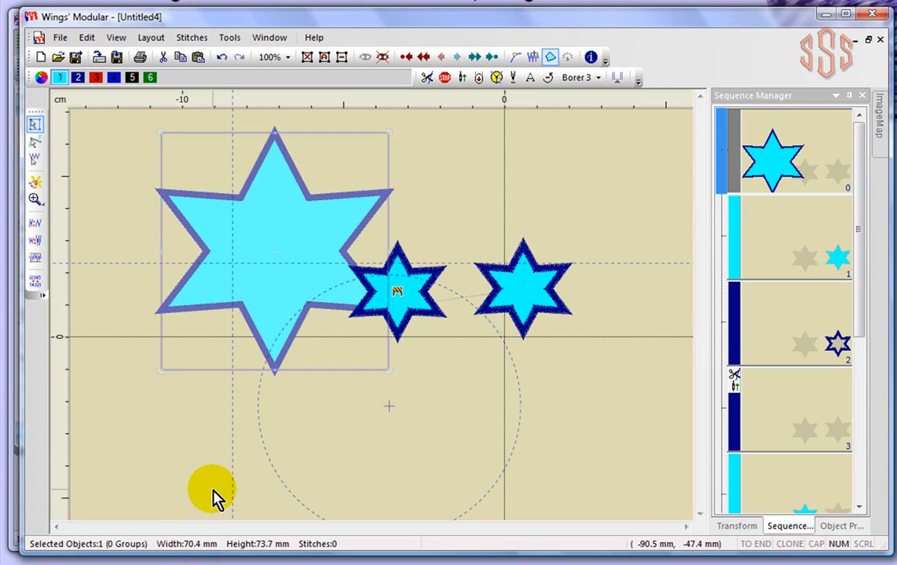
left_click(107, 189)
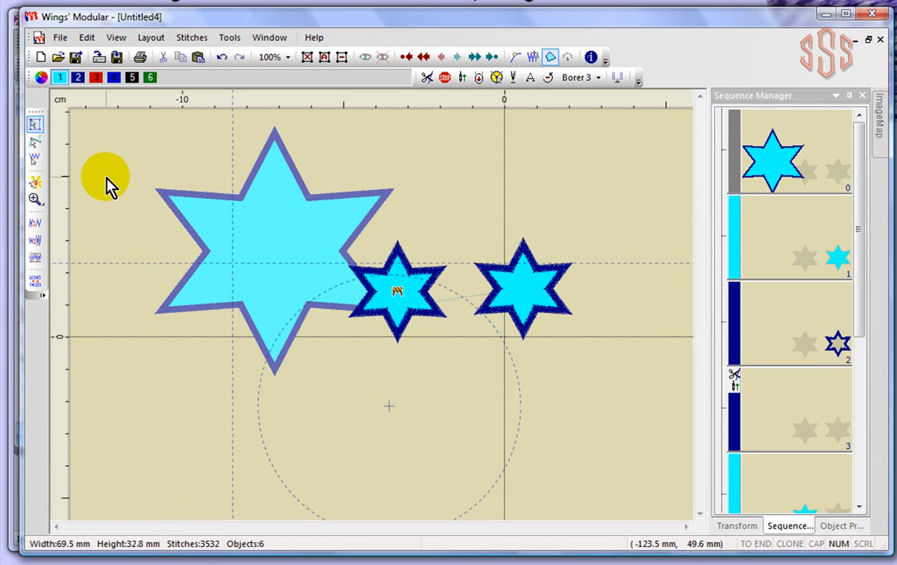